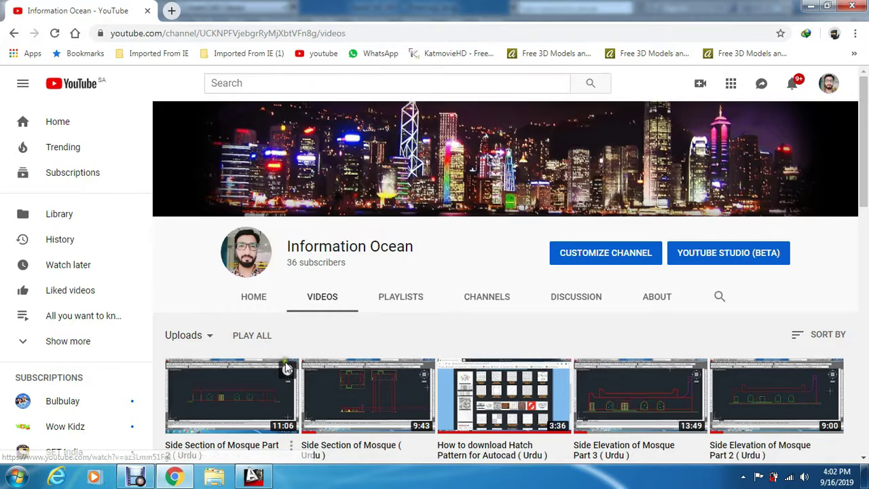
Step: Switch to AutoCAD and make the column layer current
left_click(268, 479)
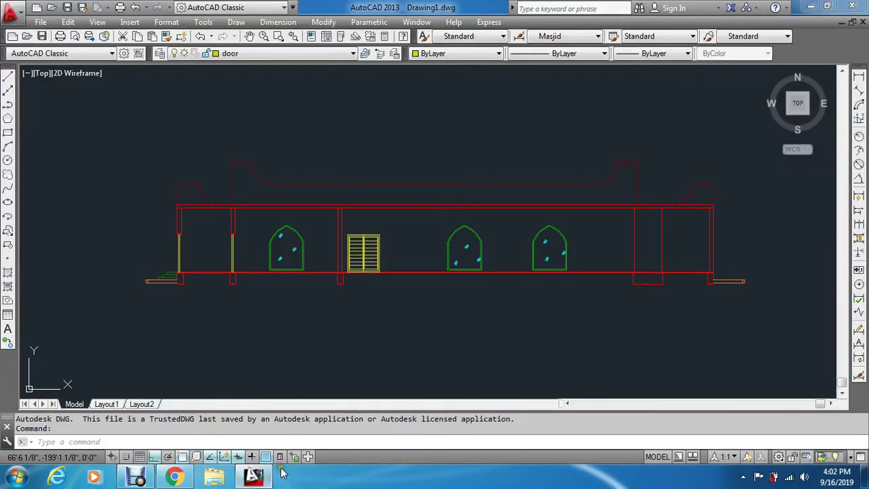
left_click(350, 54)
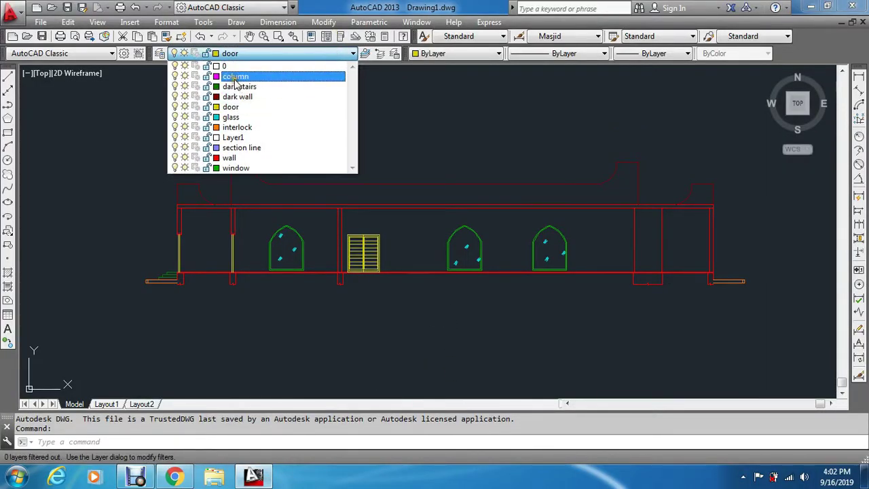
left_click(234, 77)
Step: Draw a ray straight down from the left quadrant of the column circle in the cut floor plan
scroll(315, 175, "down", 5)
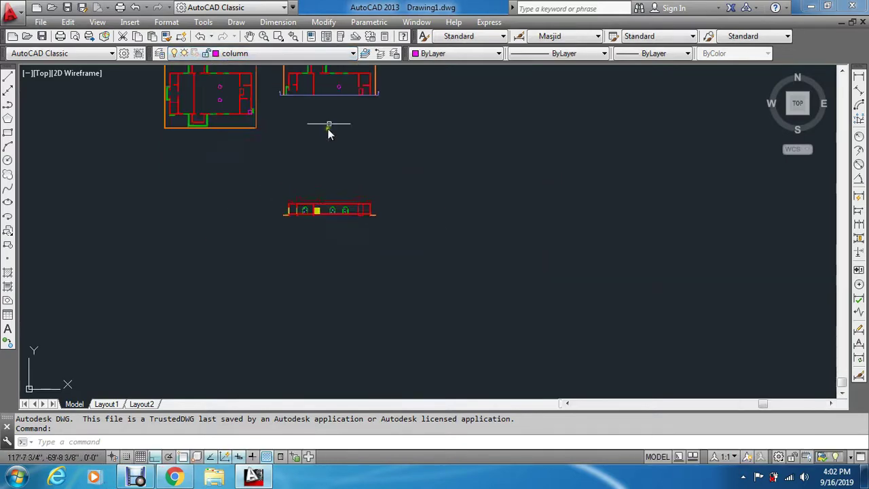
scroll(330, 123, "up", 3)
scroll(340, 307, "down", 5)
scroll(342, 252, "up", 10)
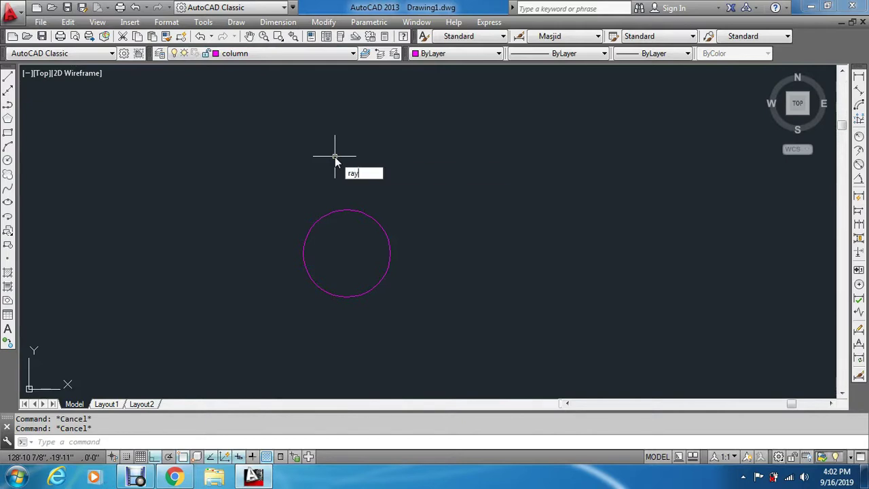
key("Return")
left_click(303, 254)
left_click(303, 294)
key("Escape")
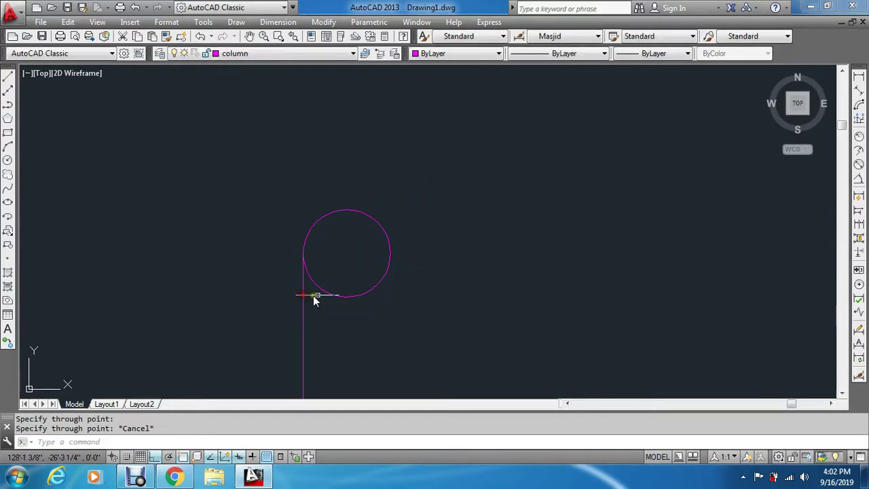
Step: Draw another downward ray from the bottom quadrant of the same column circle
key("Return")
left_click(347, 296)
left_click(346, 313)
key("Escape")
key("Escape")
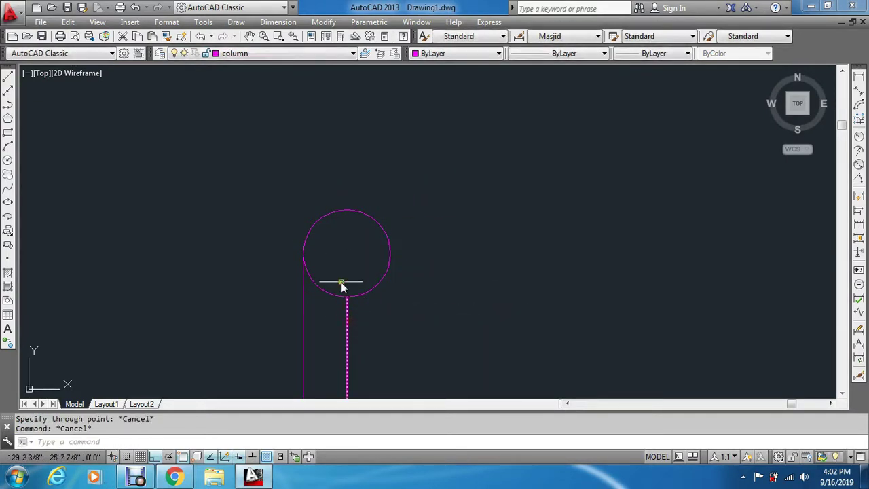
Step: Copy the bottom-quadrant ray leftward five times with spacing narrowing toward the left ray, the farthest copy about 1'-10 3/4" away
scroll(341, 299, "up", 6)
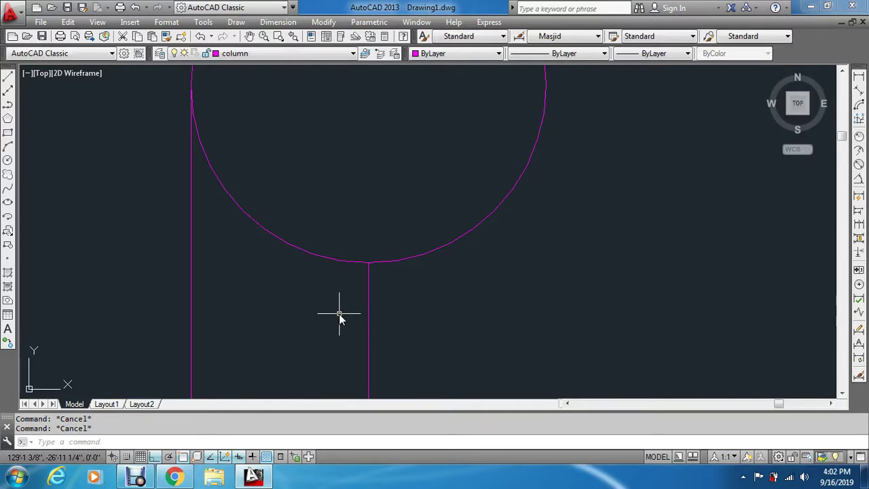
key("Return")
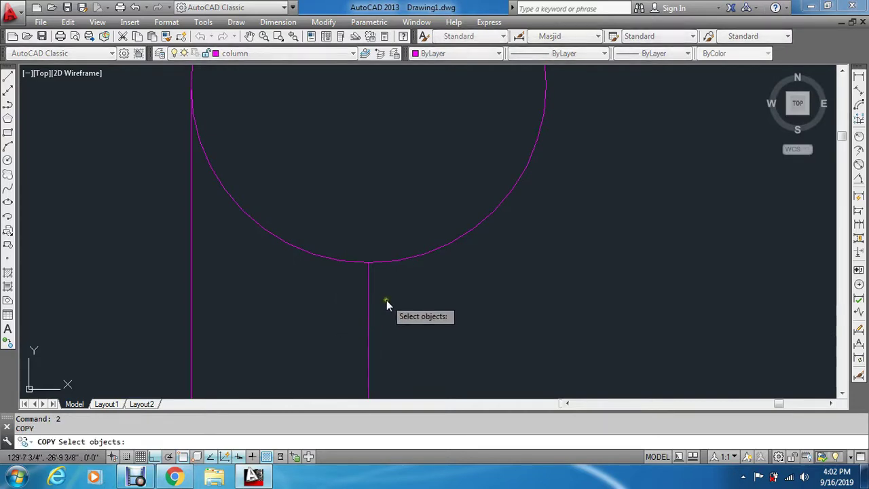
left_click(369, 298)
key("Return")
left_click(368, 262)
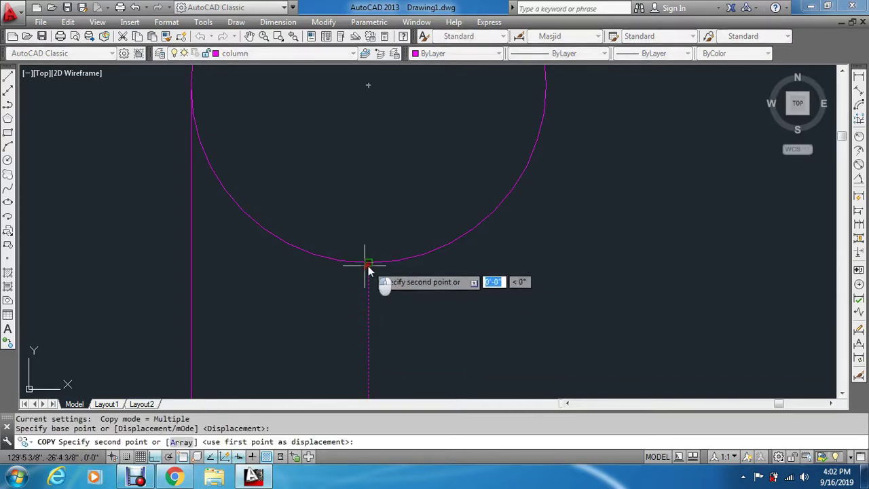
left_click(317, 275)
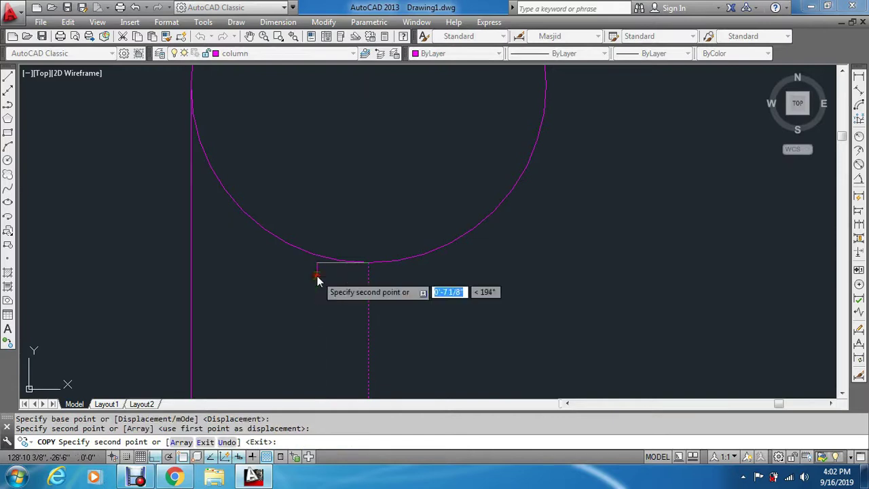
left_click(276, 274)
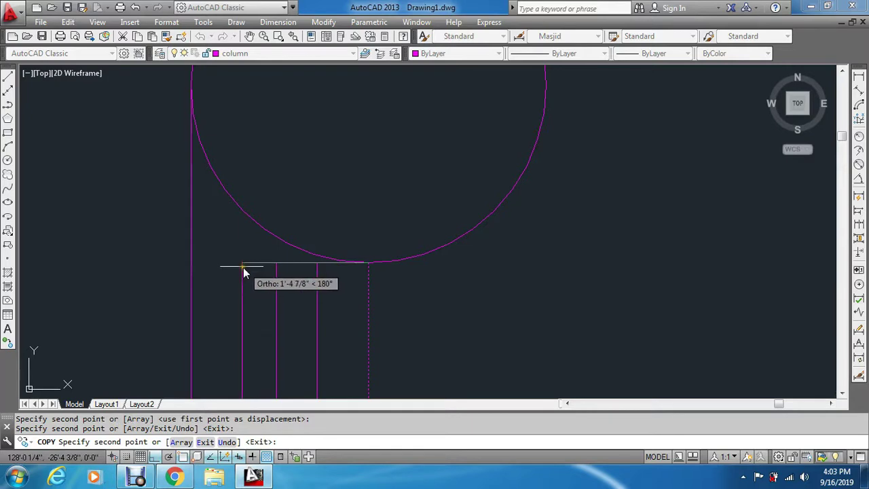
left_click(243, 272)
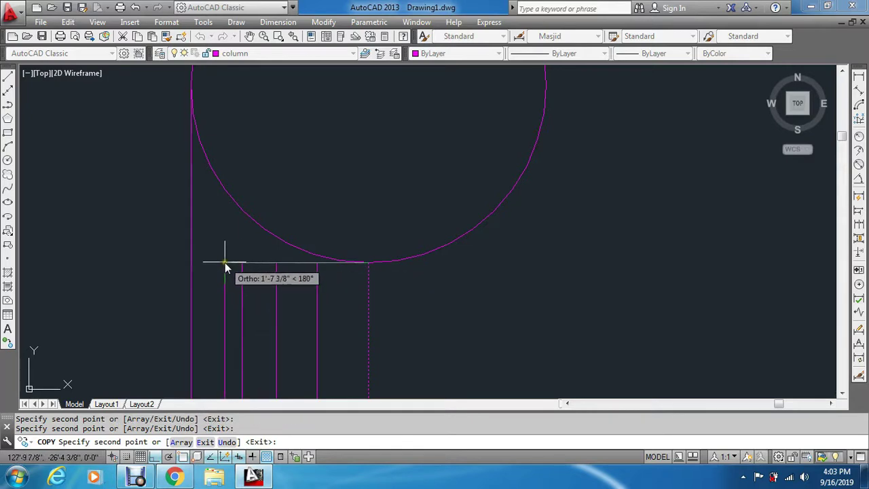
left_click(217, 265)
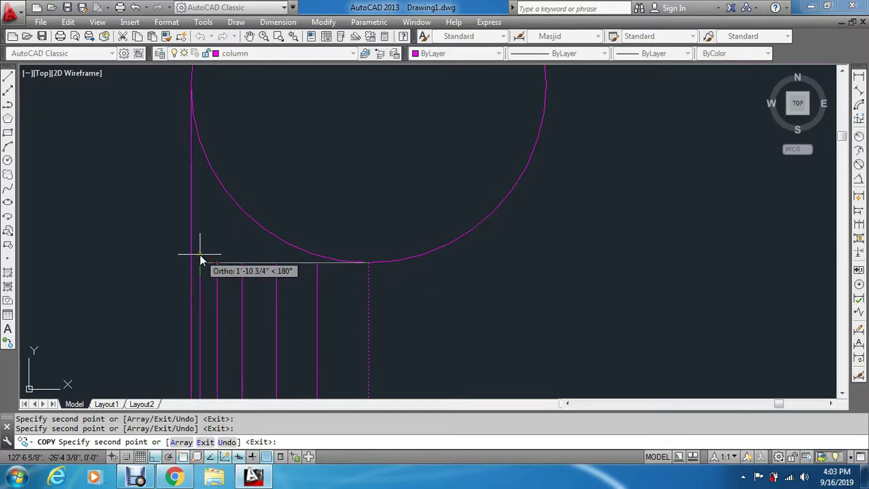
left_click(200, 258)
key("Return")
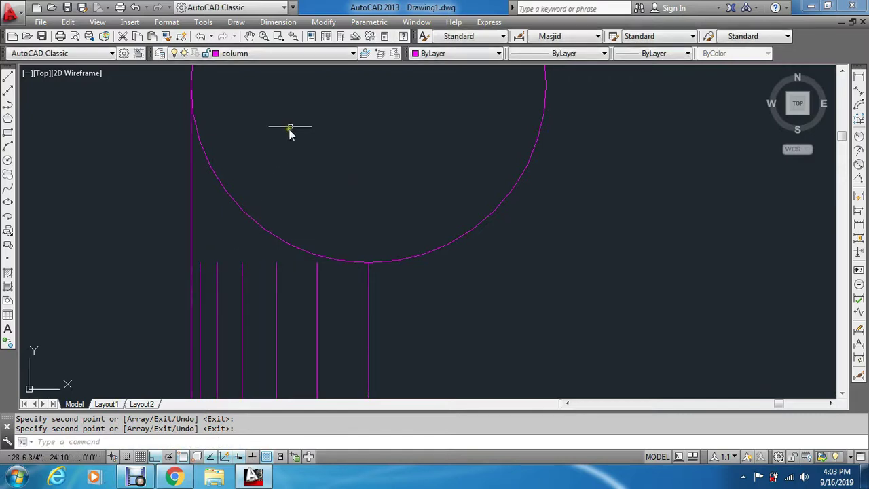
Step: Mirror the six rays left of the column's centre ray about the vertical axis through the circle's bottom quadrant, keeping the originals
key("Escape")
scroll(290, 133, "down", 5)
type("mi")
key("Return")
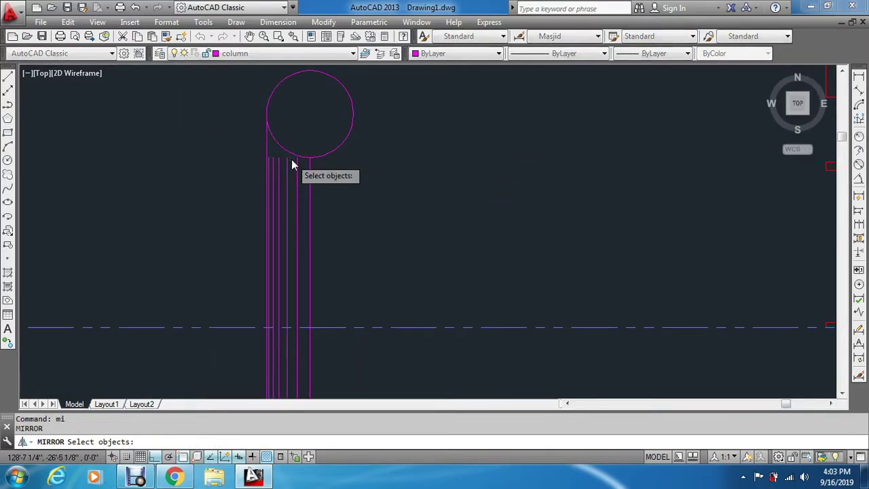
scroll(296, 173, "up", 4)
left_click(320, 192)
left_click(175, 234)
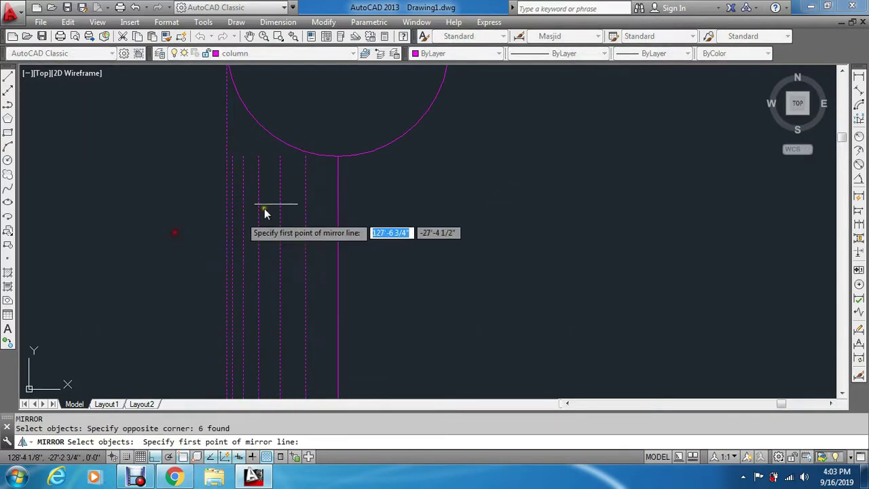
left_click(338, 156)
scroll(338, 156, "down", 5)
left_click(339, 91)
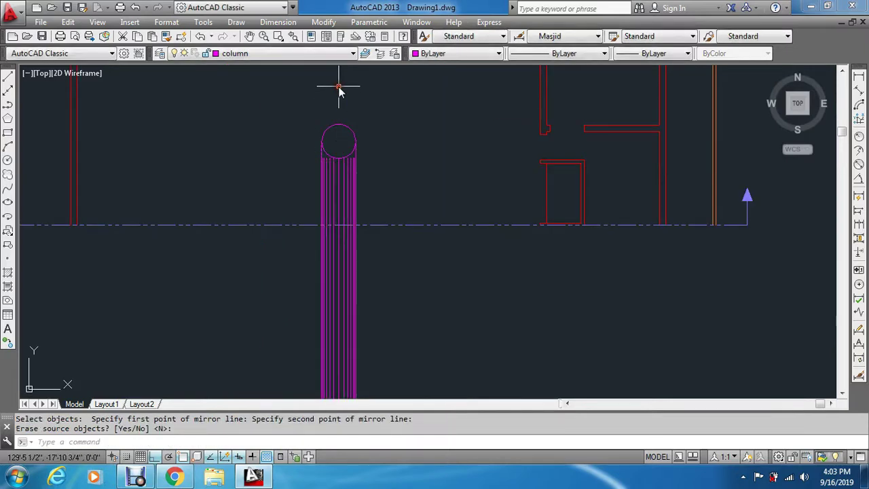
key("Escape")
key("Escape")
Step: Trim the column rays below the floor in the side section, using the roof slab's underside and the floor's top line as cutting edges
scroll(346, 136, "down", 6)
scroll(339, 265, "up", 5)
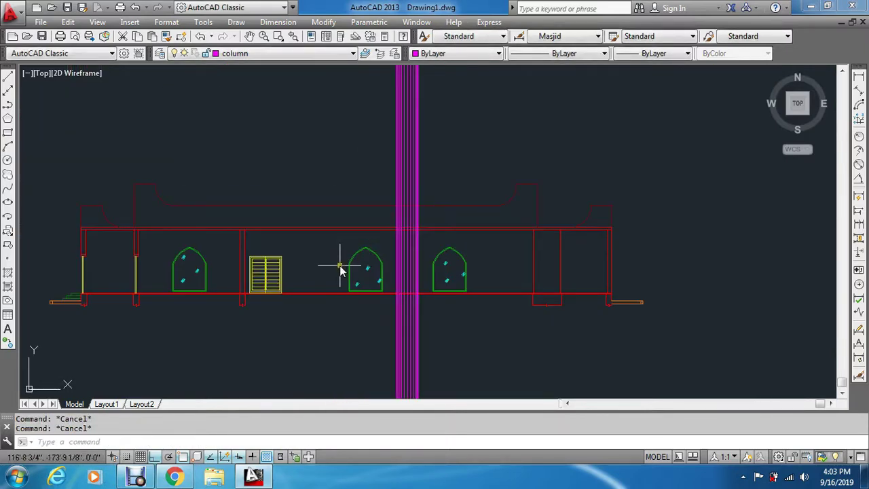
type("r")
key("Return")
scroll(393, 257, "up", 5)
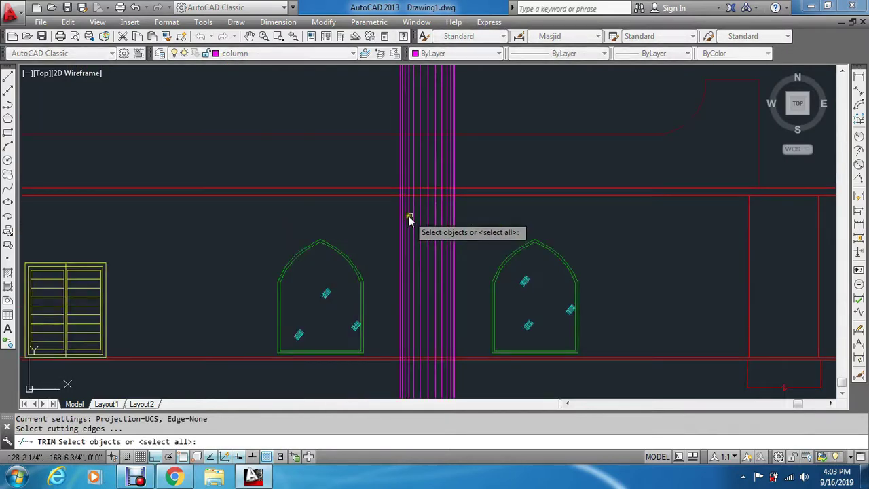
left_click(499, 196)
scroll(480, 326, "up", 5)
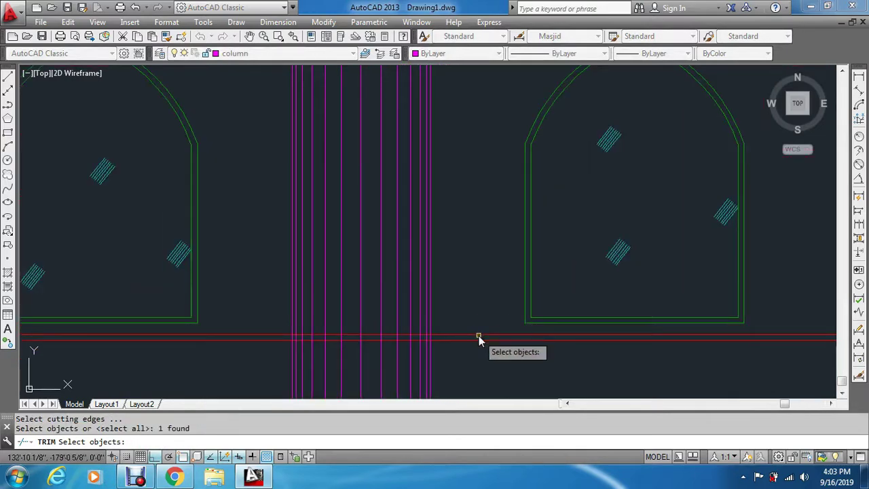
left_click(479, 337)
scroll(477, 329, "down", 6)
key("Return")
left_click(498, 369)
left_click(413, 350)
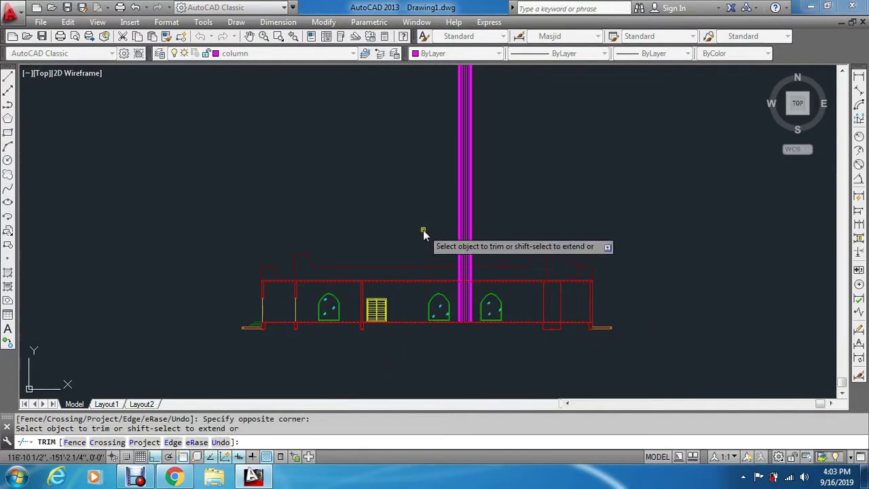
Step: Trim the column rays above the roof slab's underside and end the Trim command
left_click(512, 179)
left_click(379, 211)
key("Escape")
key("Escape")
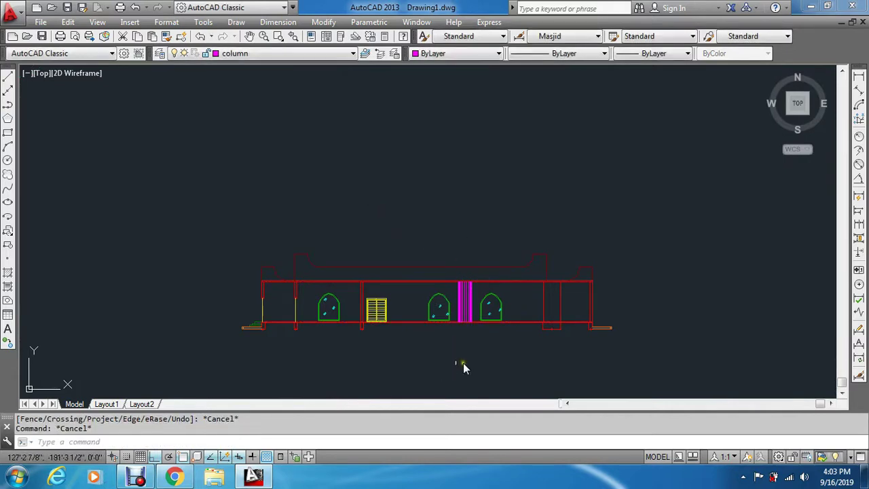
Step: Make the door layer current
scroll(416, 367, "down", 6)
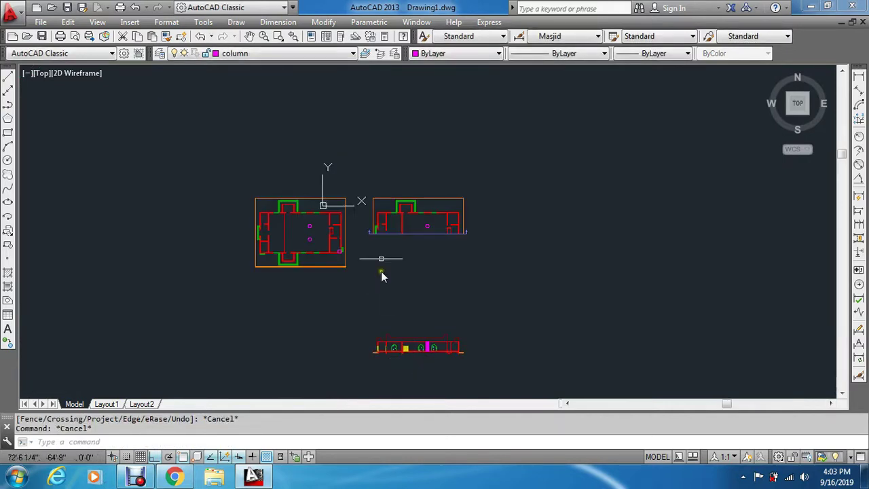
scroll(381, 270, "up", 10)
left_click(204, 54)
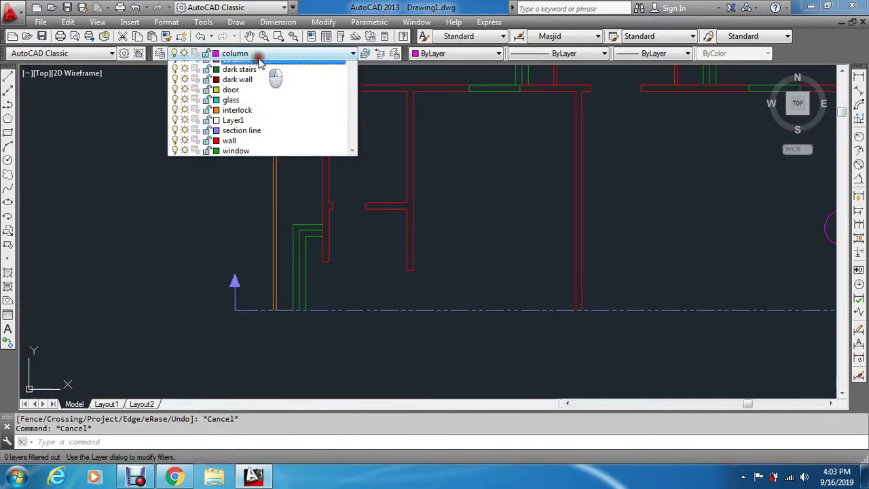
left_click(245, 167)
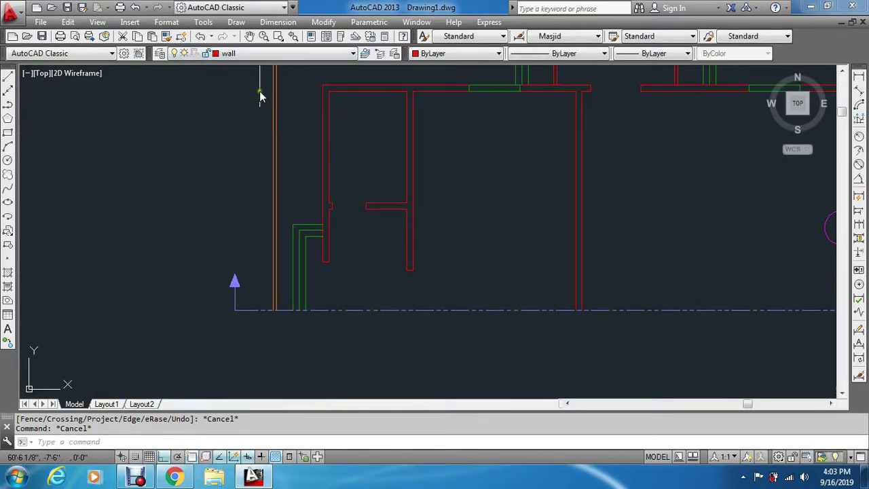
left_click(265, 54)
left_click(265, 54)
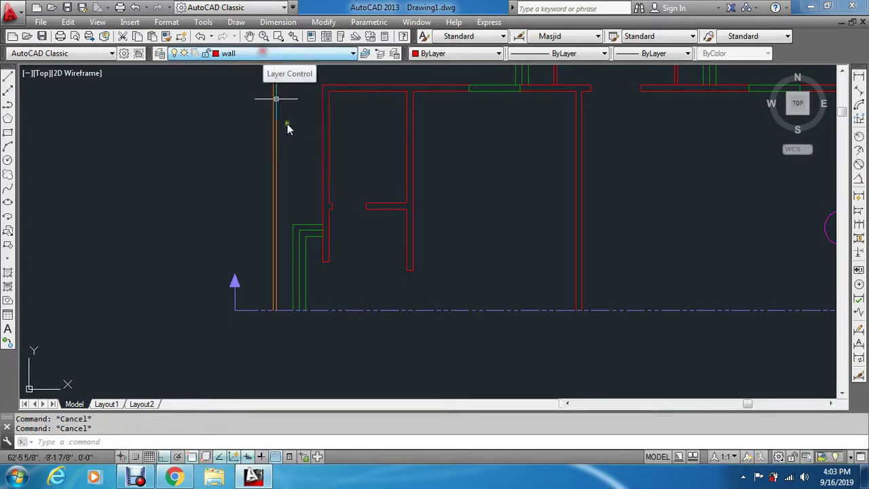
left_click(305, 54)
left_click(249, 108)
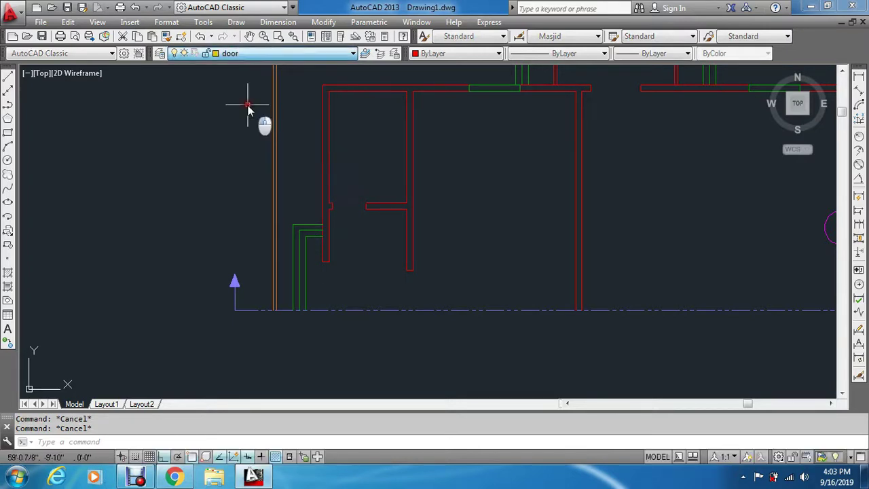
Step: Draw downward rays from the lower corners of both jambs of the upper-left room's door opening in the cut plan
type("ray")
key("Return")
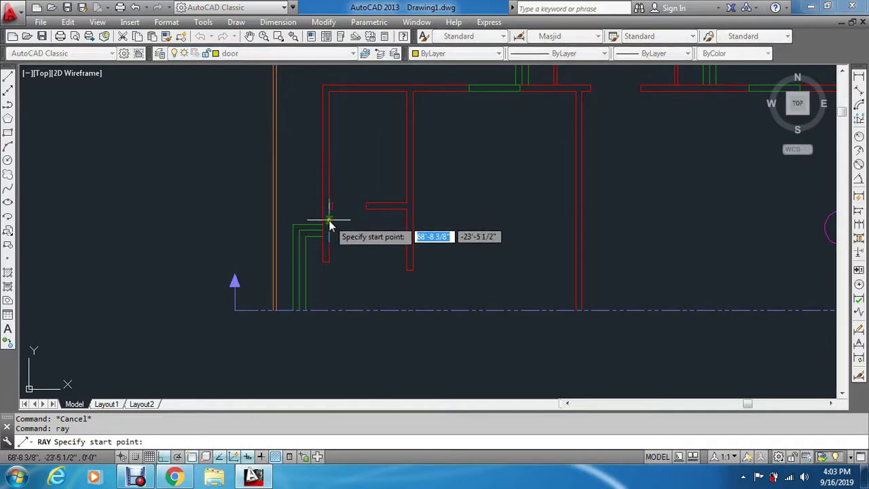
scroll(330, 210, "up", 5)
left_click(316, 184)
left_click(316, 227)
key("Escape")
key("Return")
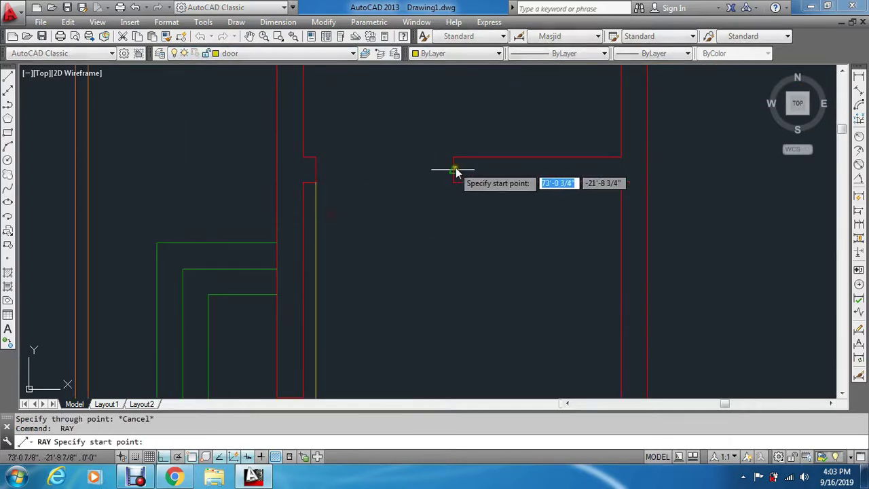
left_click(453, 183)
left_click(459, 247)
key("Escape")
Step: Offset the floor's top line 7' upward in the side section
scroll(453, 204, "down", 10)
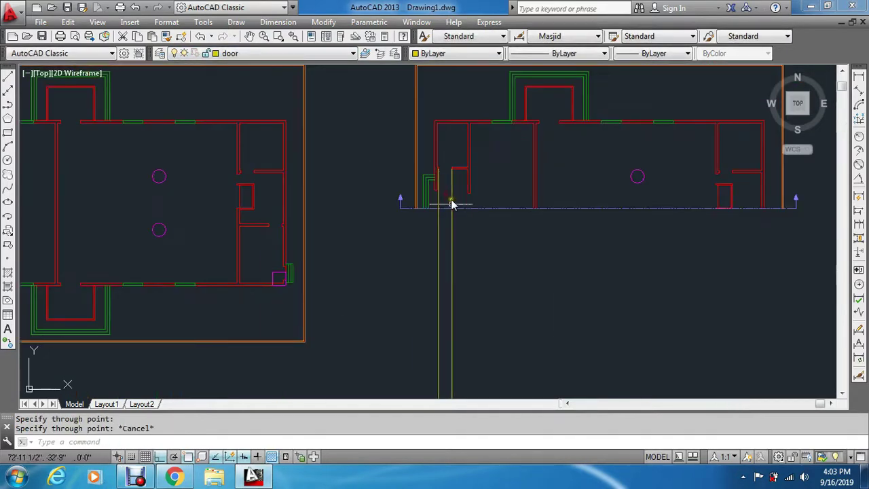
scroll(448, 304, "up", 8)
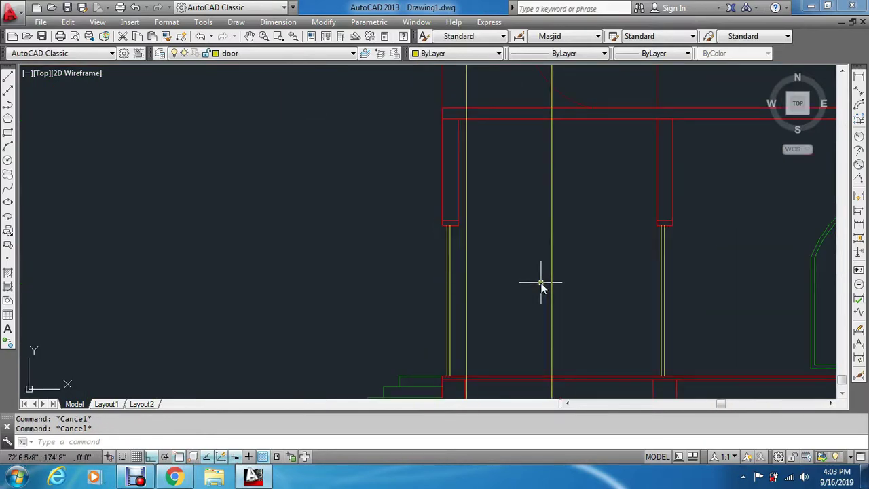
type("o")
key("Return")
type("7'")
key("Return")
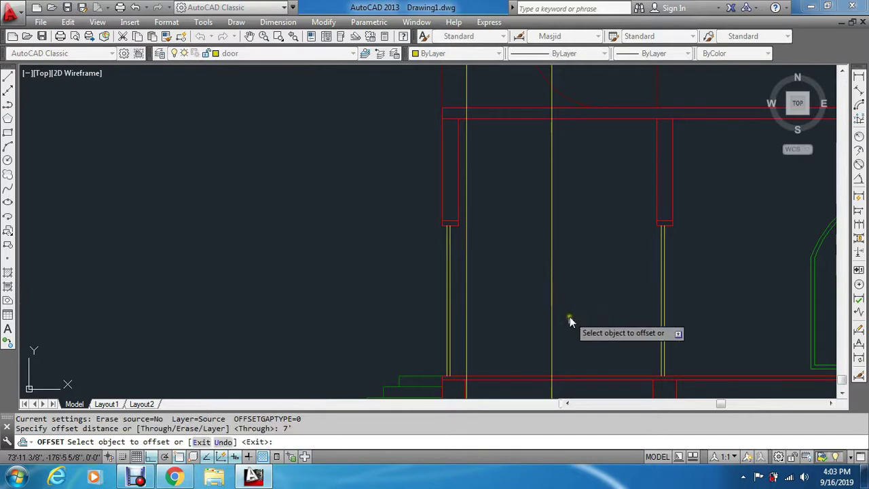
scroll(571, 360, "down", 2)
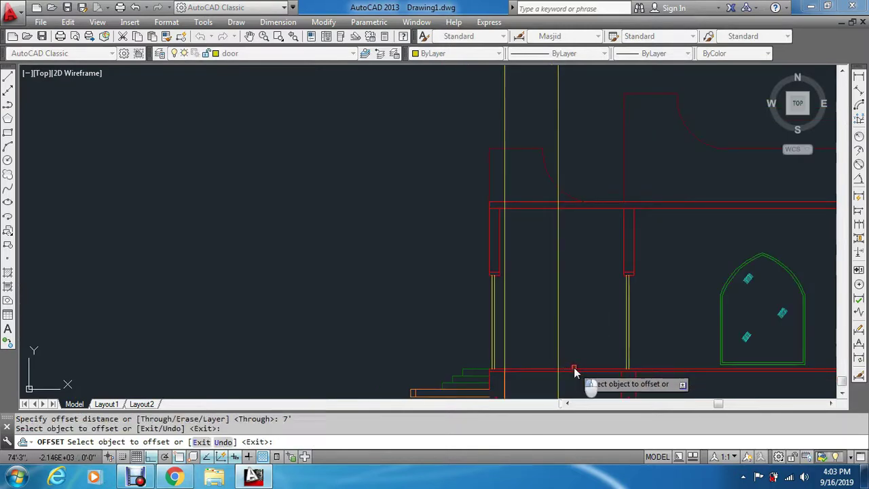
scroll(579, 370, "up", 2)
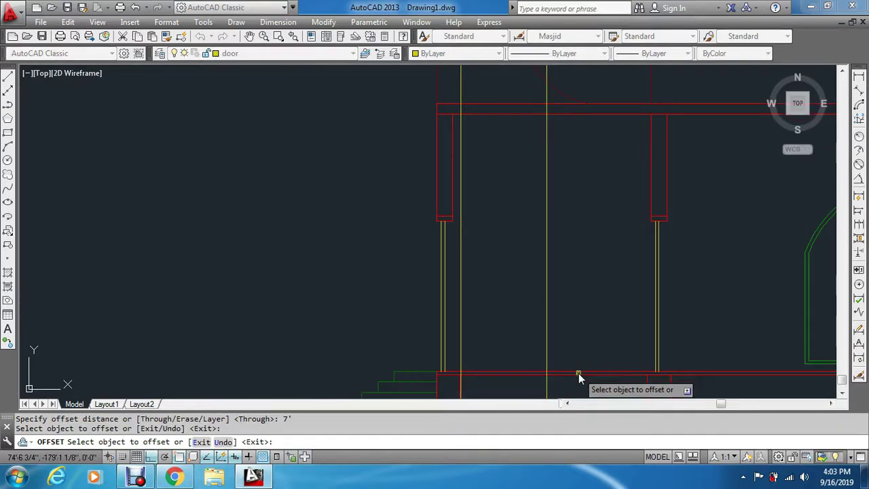
left_click(572, 371)
left_click(575, 282)
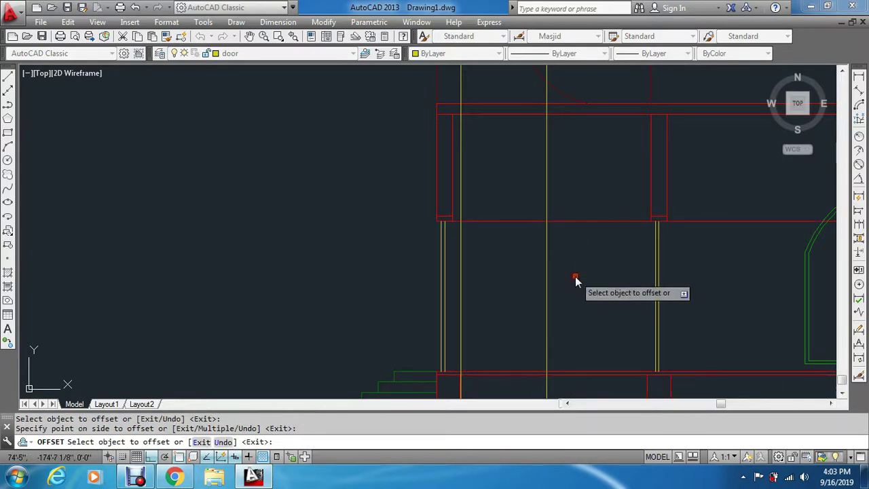
Step: Create a closed boundary polyline for the door opening enclosed by the two rays, the floor line and the 7' offset line
key("Escape")
key("Escape")
type("bo")
key("Return")
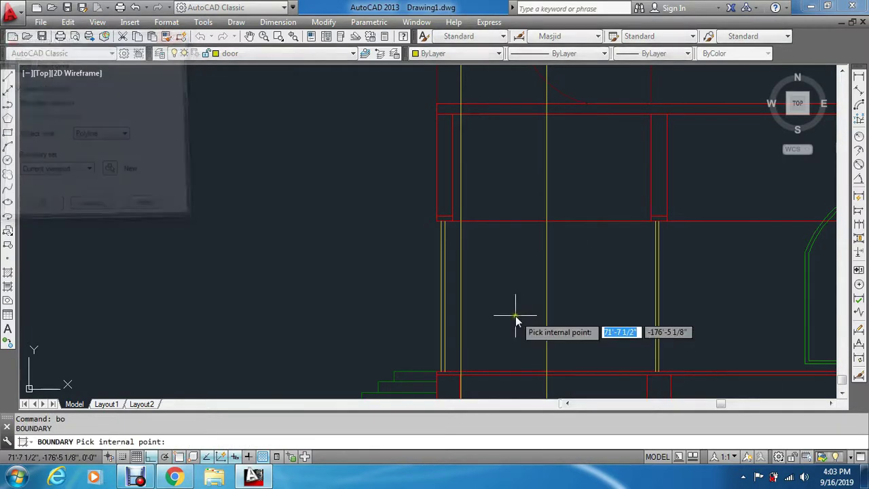
left_click(514, 304)
key("Return")
Step: Erase the two door projection rays and the 7' offset line, keeping the door outline
type("e")
key("Return")
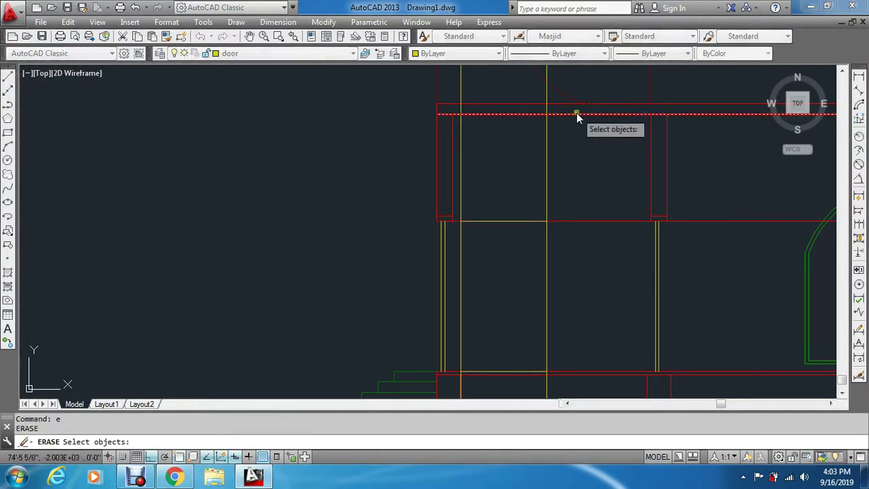
left_click(552, 157)
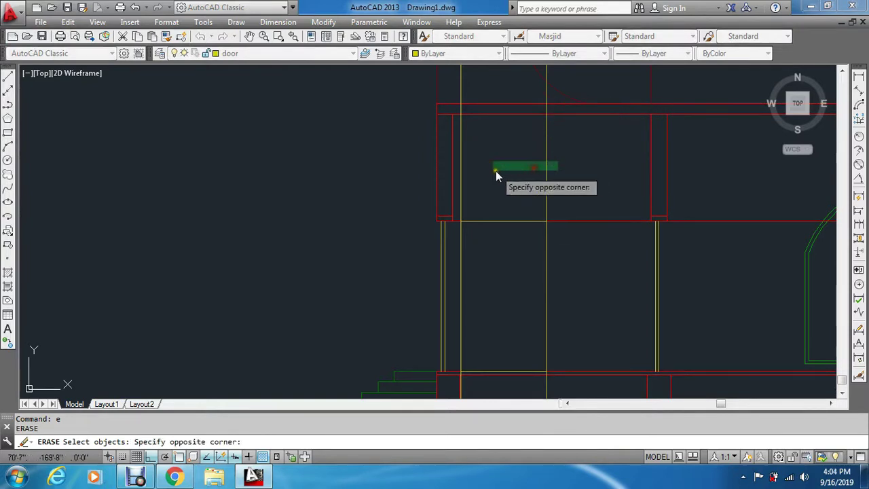
left_click(461, 175)
key("Return")
key("Return")
left_click(583, 190)
left_click(575, 246)
key("Return")
key("Escape")
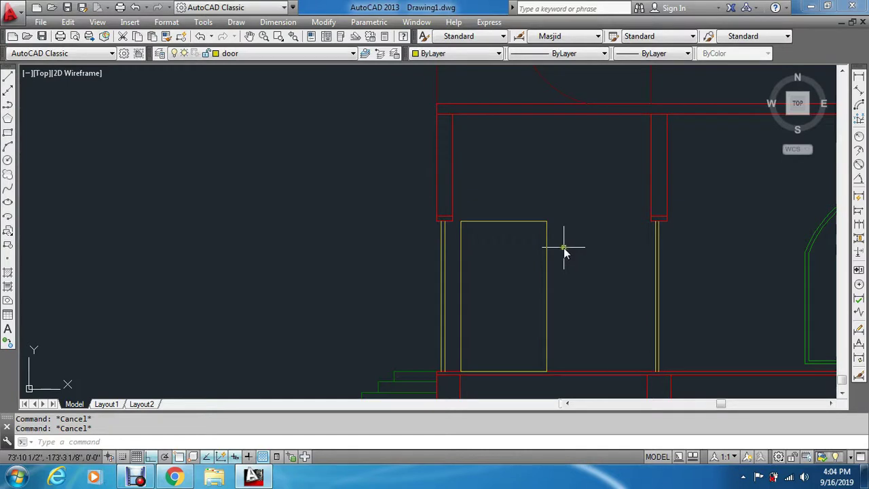
Step: Offset the door outline 2" inward to form the door frame
type("o")
key("Return")
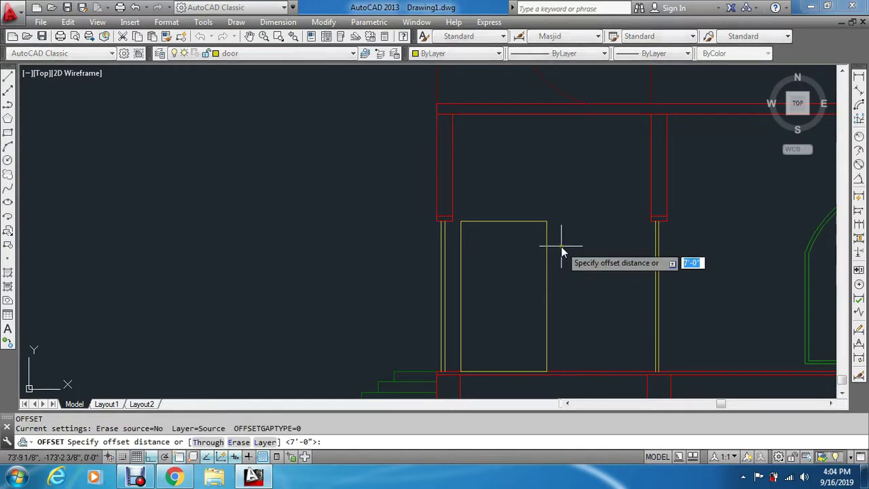
type("2")
key("Return")
scroll(561, 251, "up", 2)
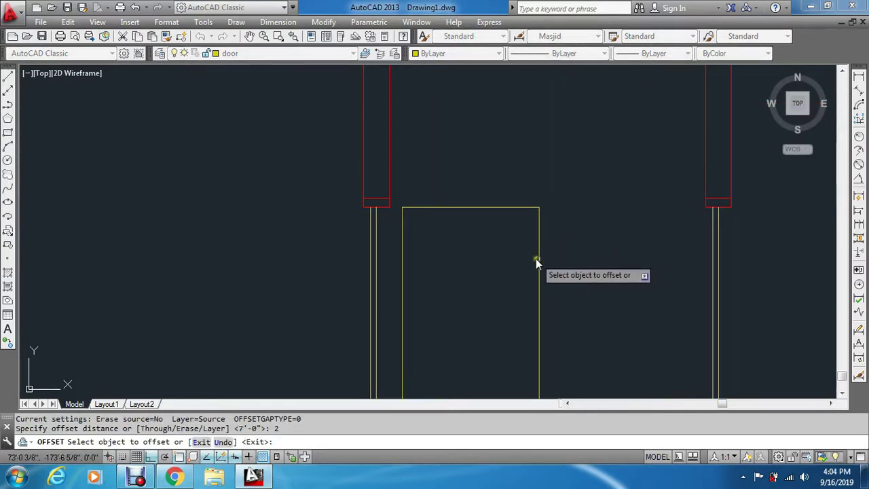
left_click(538, 259)
left_click(483, 286)
key("Escape")
scroll(489, 275, "down", 2)
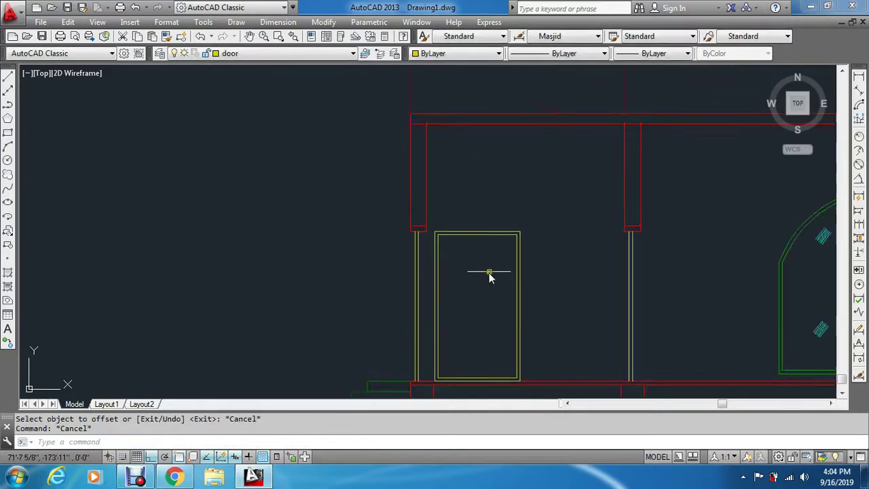
Step: Explode the outer and inner door frame polylines into separate lines
scroll(491, 309, "up", 2)
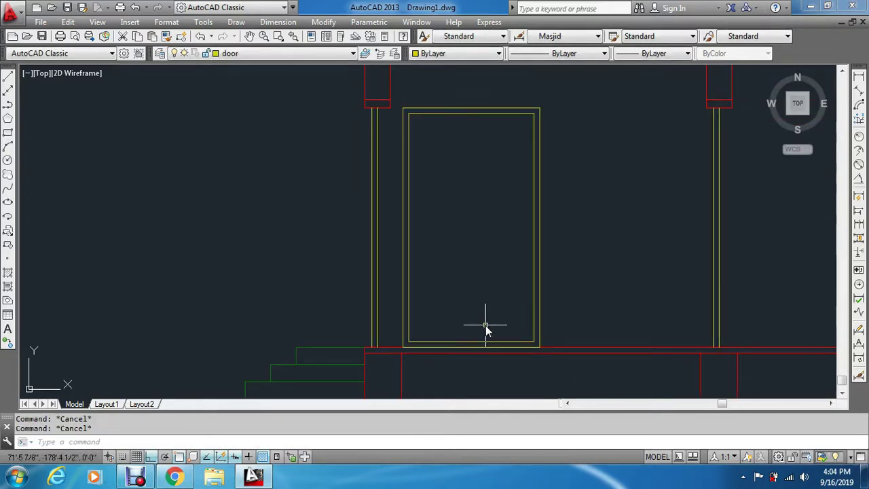
scroll(489, 319, "up", 2)
type("x")
key("Return")
left_click(582, 258)
left_click(504, 284)
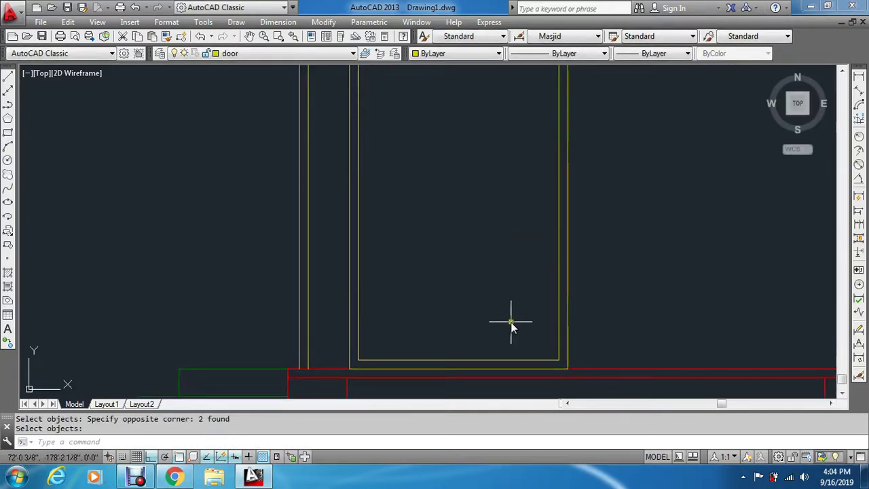
key("Return")
Step: Erase the inner frame's bottom line
scroll(507, 342, "up", 2)
type("e")
key("Return")
left_click(514, 354)
left_click(494, 379)
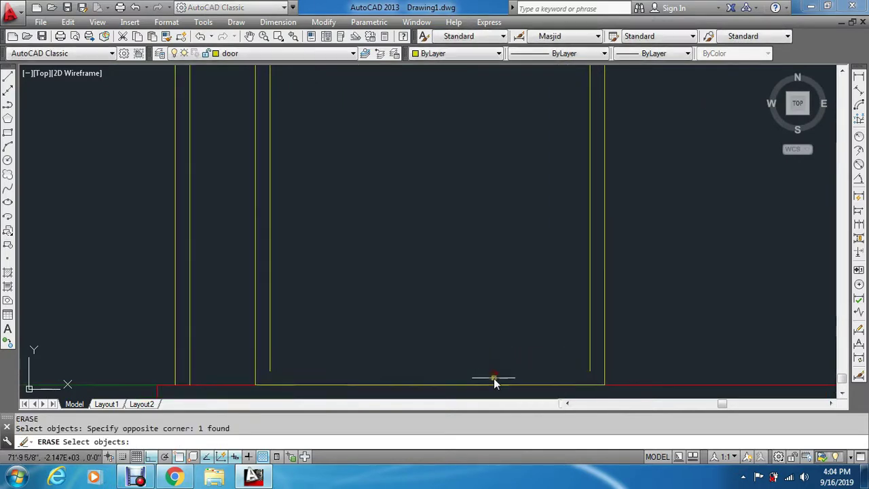
key("Escape")
key("Escape")
Step: Extend both inner vertical frame lines down to the door's bottom line
type("ex")
key("Return")
key("Return")
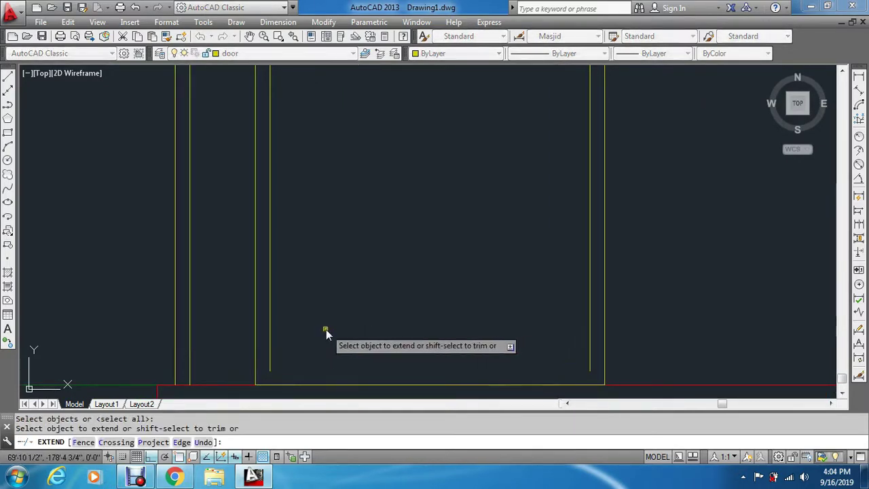
left_click(326, 329)
left_click(272, 345)
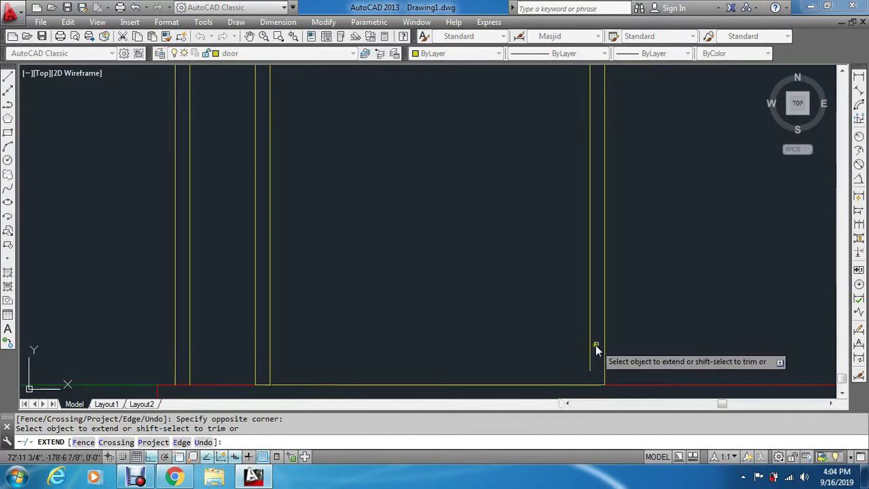
key("Escape")
scroll(570, 355, "down", 4)
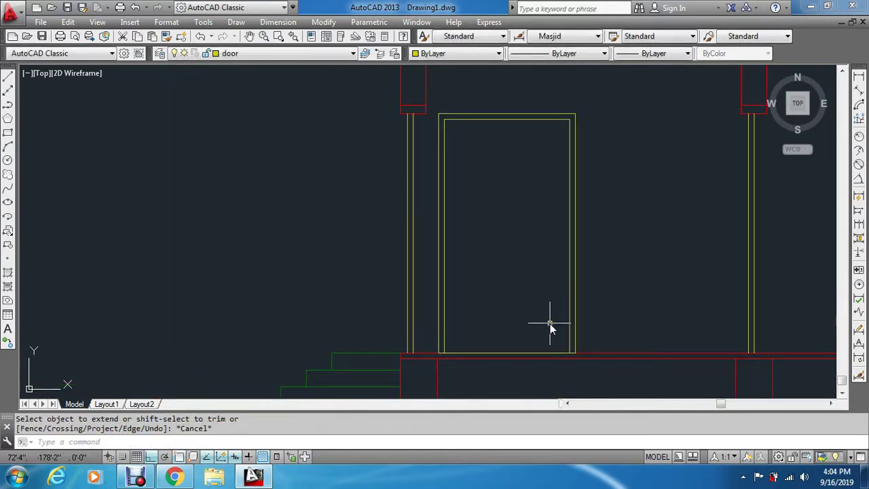
Step: Examine the panel layout of the existing double door in the section as a reference for the new door
scroll(550, 328, "down", 3)
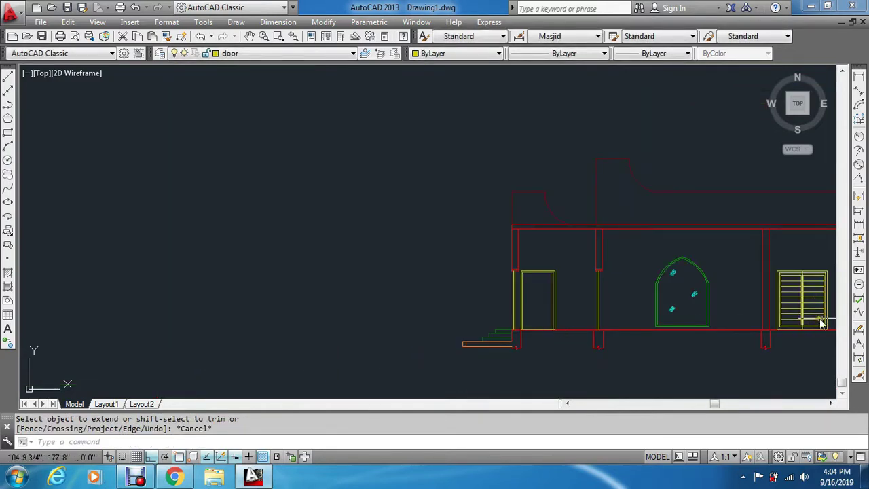
scroll(821, 326, "up", 4)
scroll(823, 338, "up", 2)
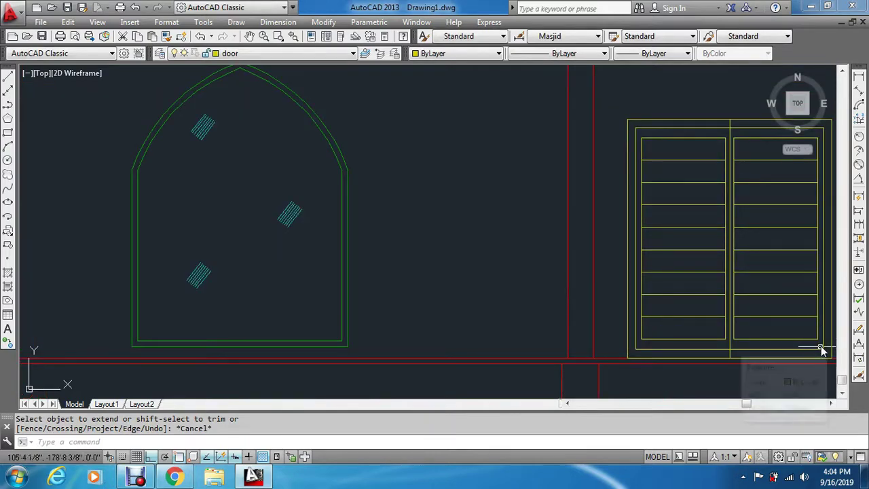
scroll(814, 349, "down", 6)
scroll(504, 358, "up", 6)
scroll(506, 346, "up", 3)
scroll(510, 339, "down", 5)
key("Escape")
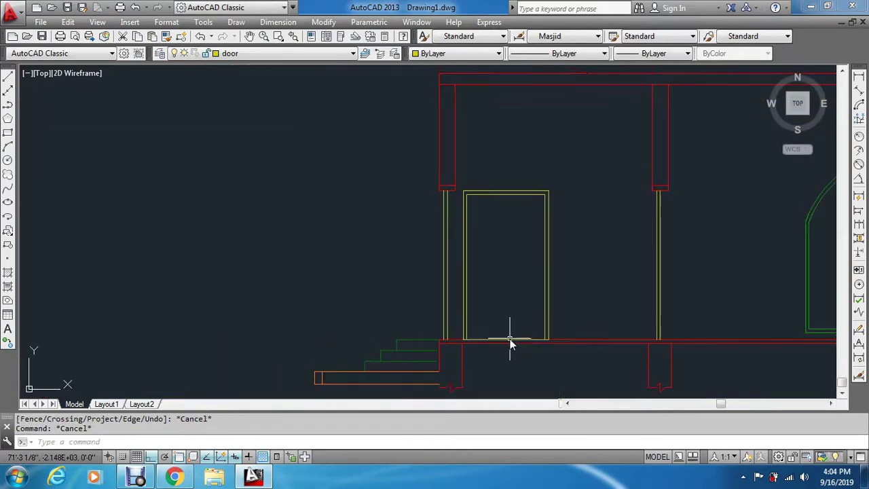
Step: Draw a panel rectangle about 3'-4" wide and 1' high just inside the upper part of the inner door frame
key("Escape")
type("rec")
key("Return")
scroll(500, 188, "up", 6)
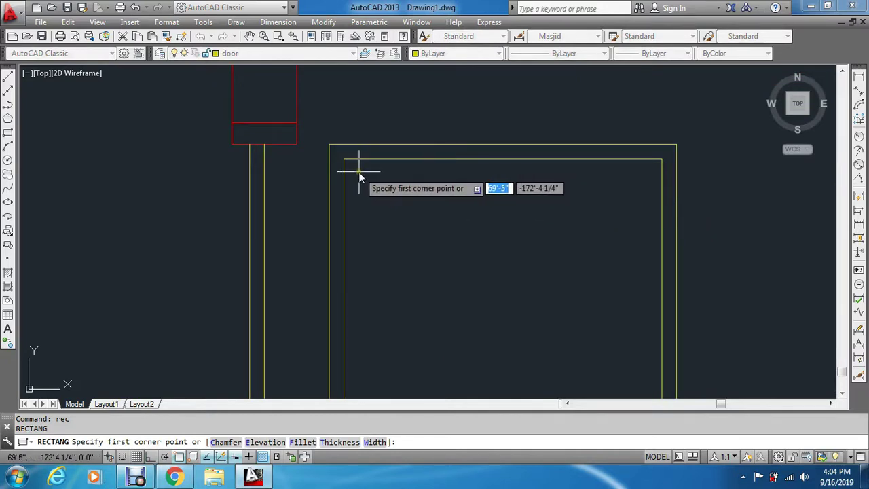
left_click(359, 172)
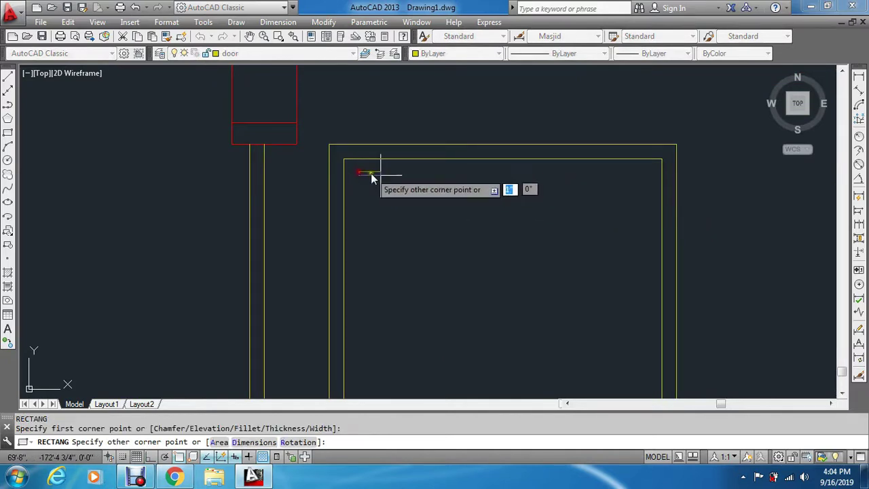
left_click(647, 262)
key("Escape")
key("Escape")
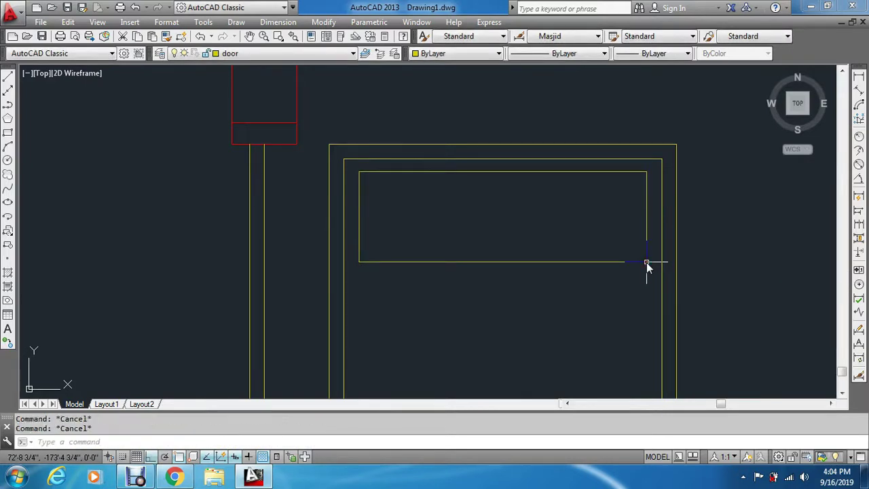
Step: Copy the panel rectangle straight down five times, stacking the copies edge to edge inside the door frame
type("c")
key("Return")
left_click(647, 224)
key("Return")
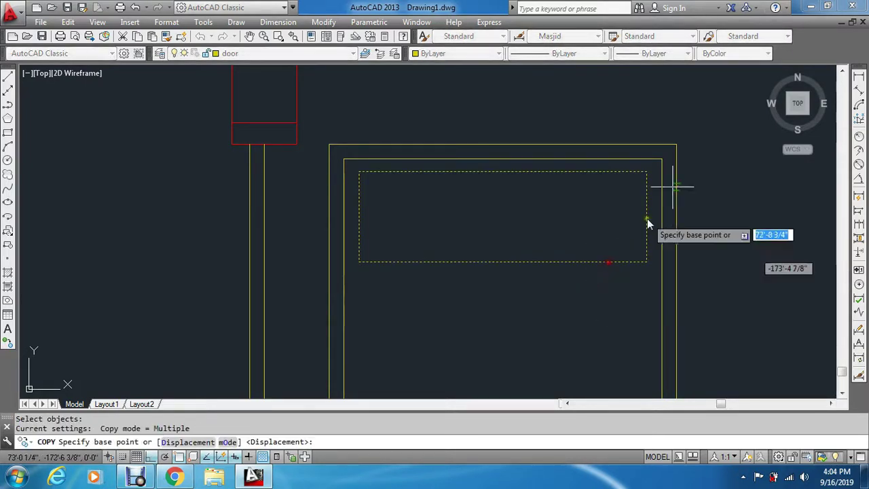
left_click(647, 172)
left_click(645, 297)
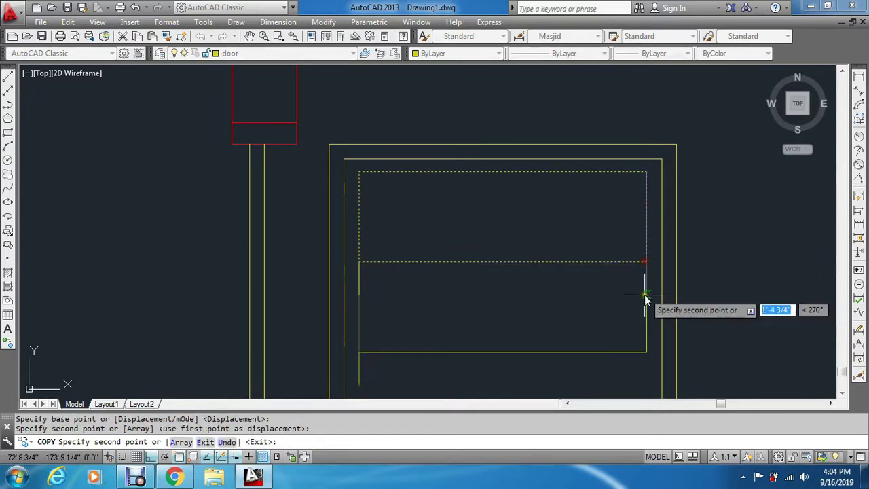
left_click(645, 355)
scroll(637, 220, "down", 2)
scroll(640, 322, "up", 4)
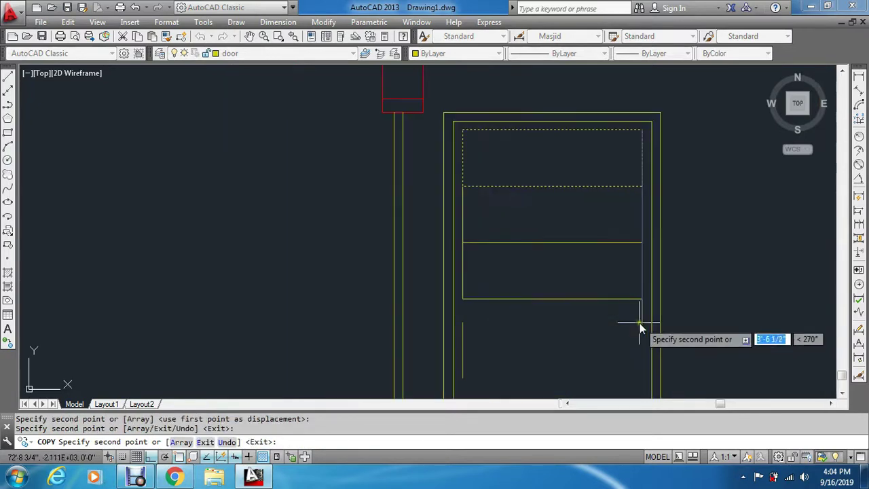
left_click(642, 307)
scroll(631, 232, "down", 6)
scroll(632, 232, "up", 6)
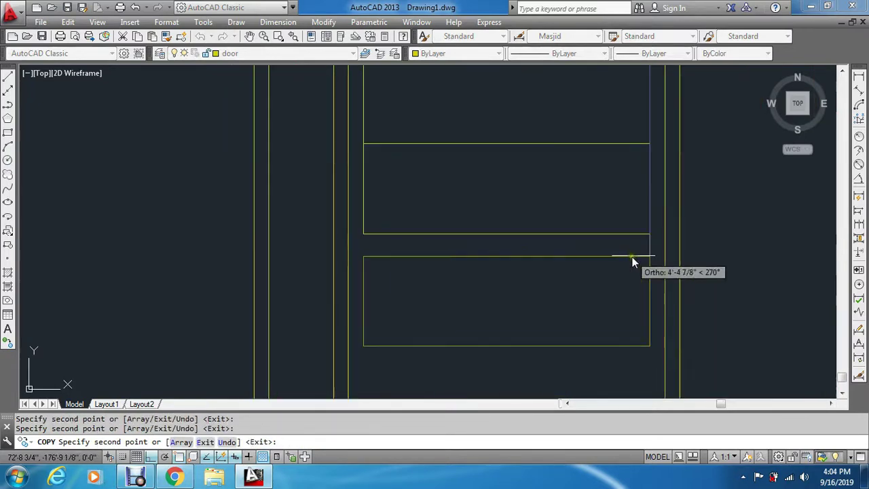
scroll(650, 239, "down", 9)
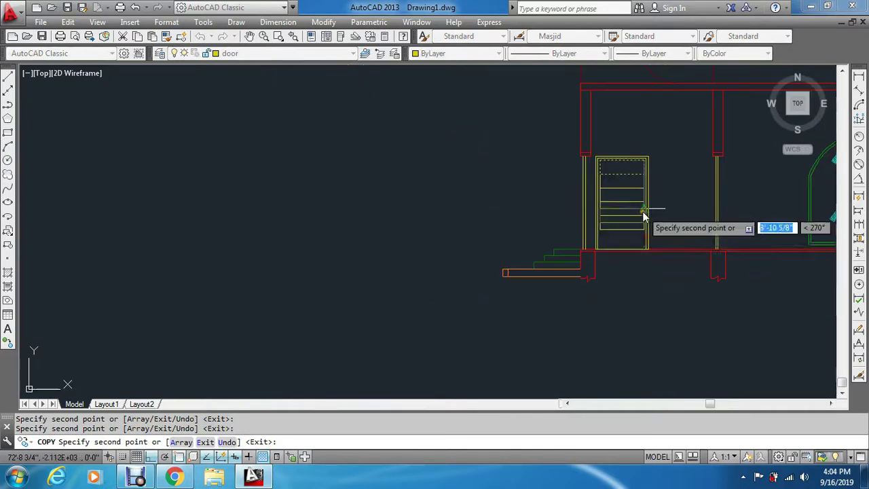
scroll(645, 217, "up", 7)
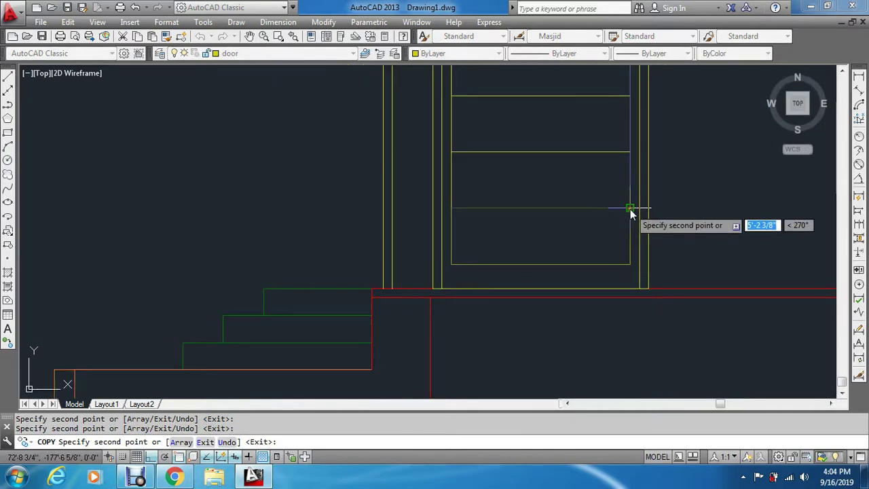
key("Escape")
key("Escape")
Step: Move all six door panels 2" straight down
scroll(625, 210, "down", 4)
type("m")
key("space")
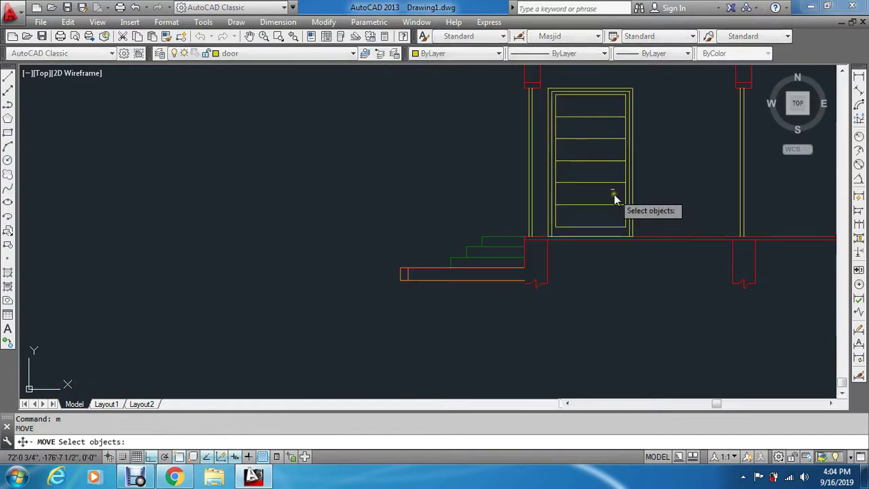
left_click(598, 112)
left_click(573, 216)
key("space")
scroll(679, 122, "up", 3)
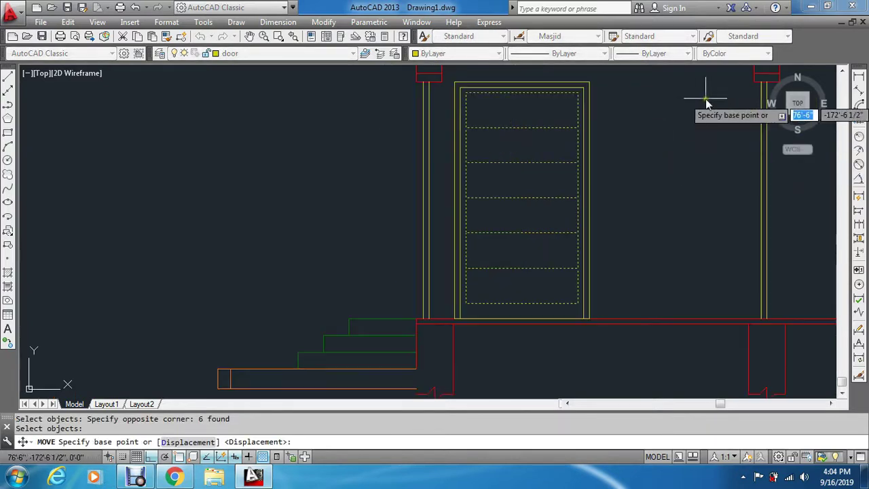
scroll(590, 98, "up", 4)
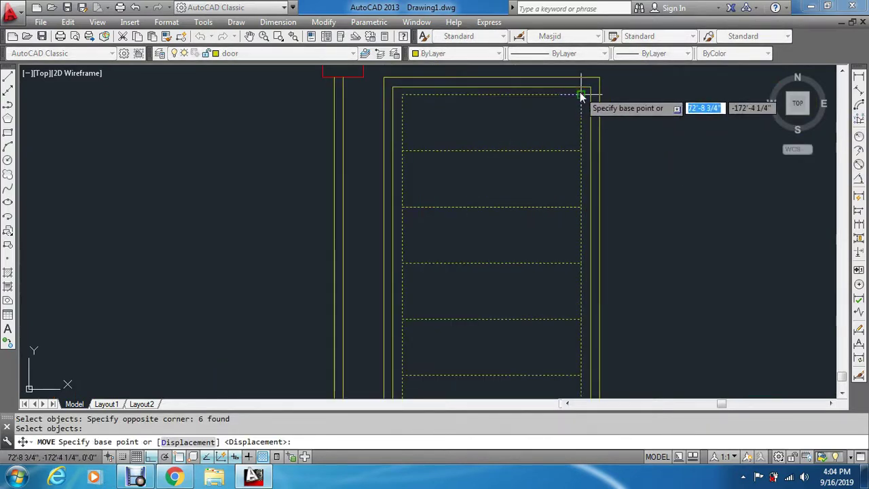
left_click(581, 94)
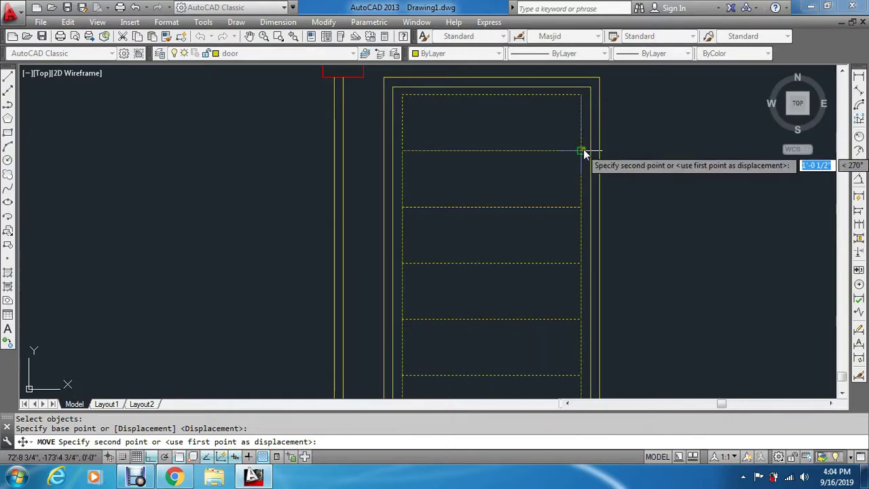
type("2")
key("Return")
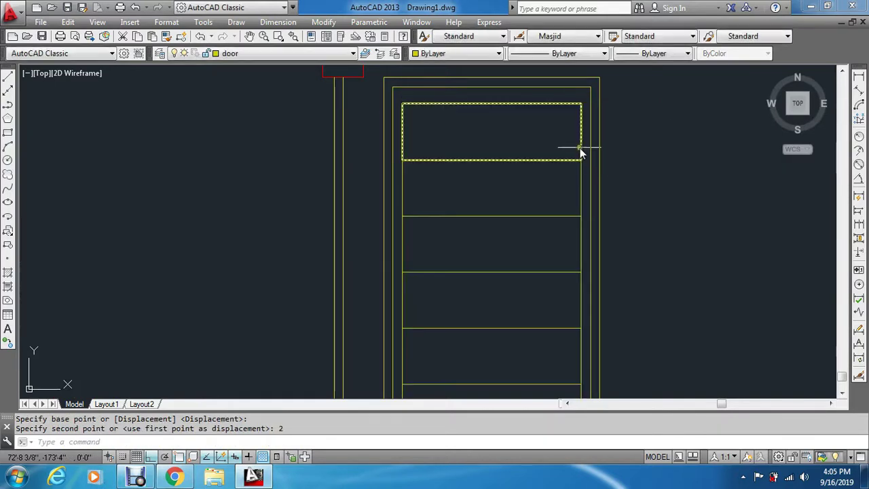
Step: Move all six door panels 1" straight up within the frame and end the command
scroll(577, 145, "down", 5)
scroll(580, 161, "up", 3)
key("Return")
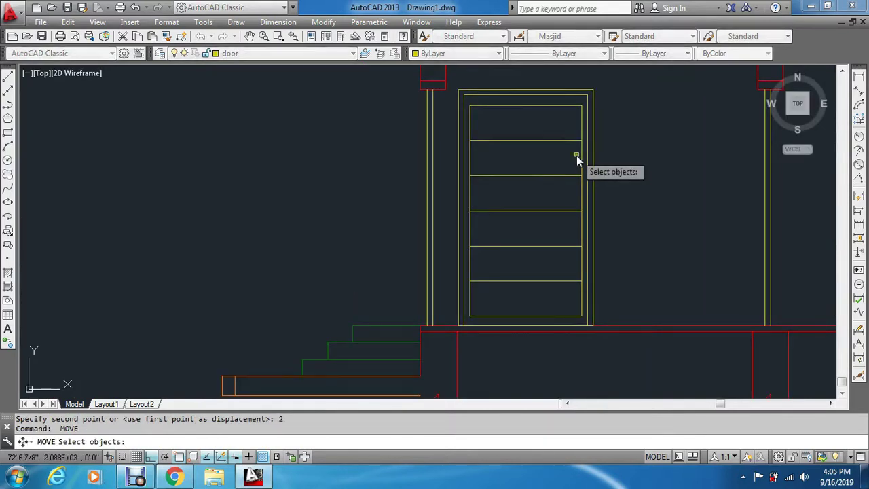
left_click(544, 124)
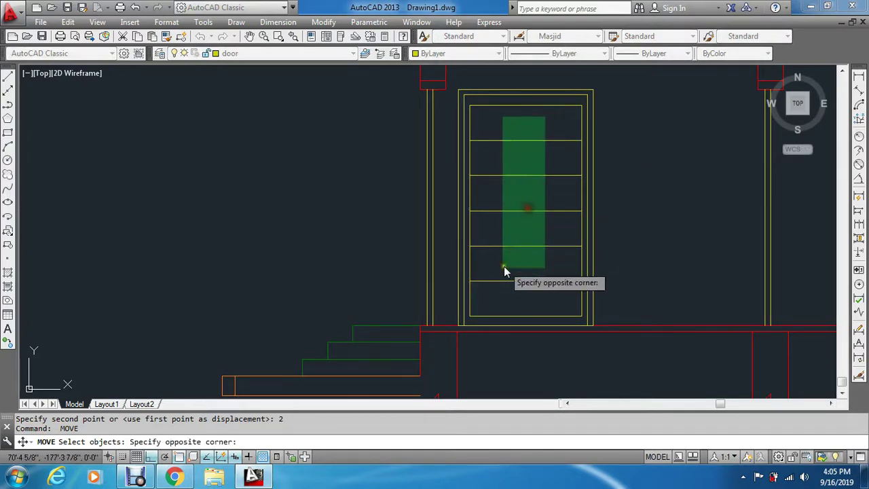
left_click(502, 272)
key("Return")
left_click(583, 284)
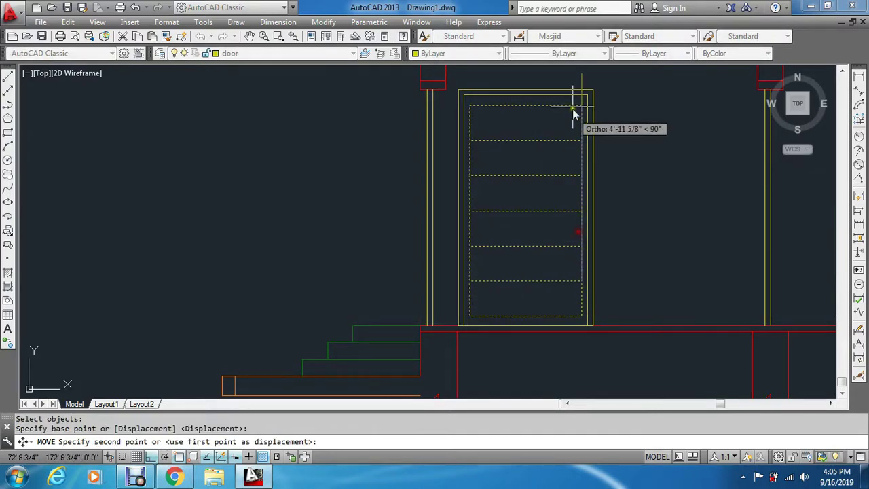
type("1")
key("Escape")
key("Escape")
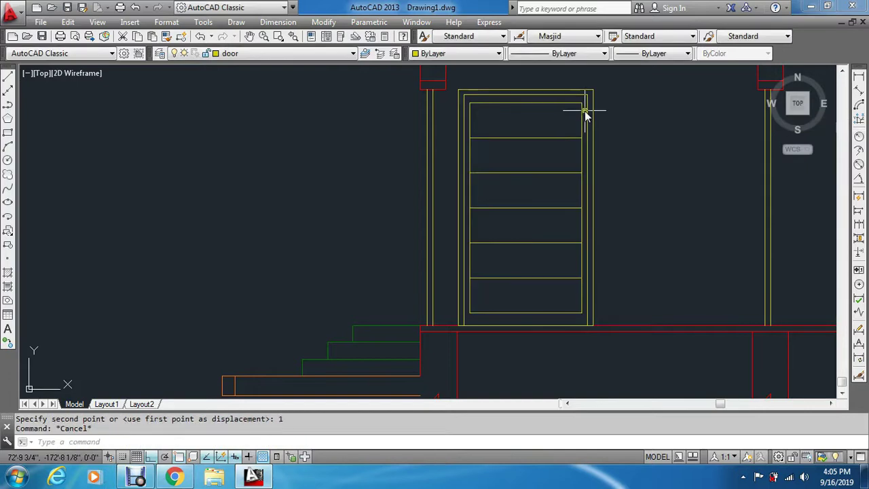
scroll(588, 119, "down", 3)
scroll(596, 145, "down", 2)
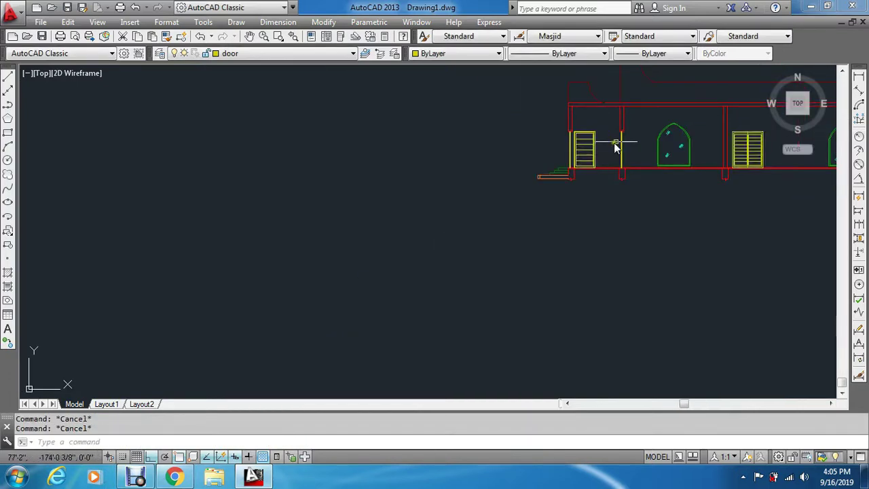
Step: Create a new layer named "hatch for roof"
scroll(625, 203, "down", 3)
scroll(794, 204, "up", 3)
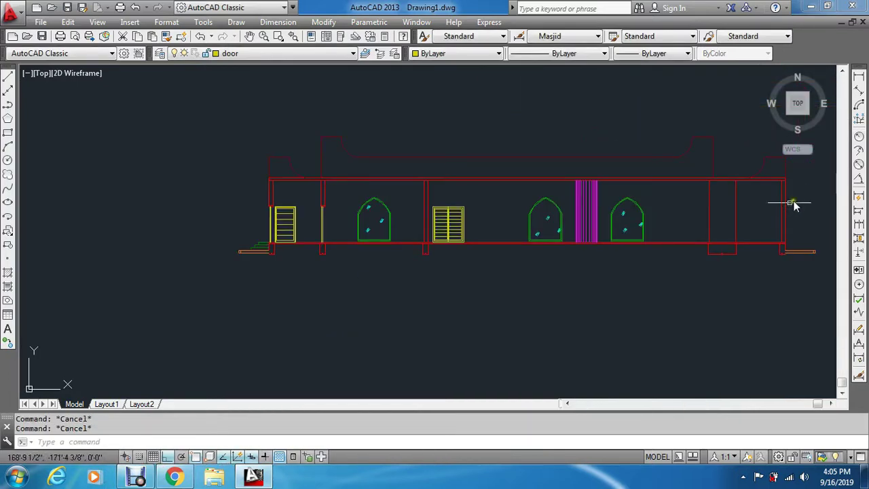
middle_click_drag(675, 276, 505, 307)
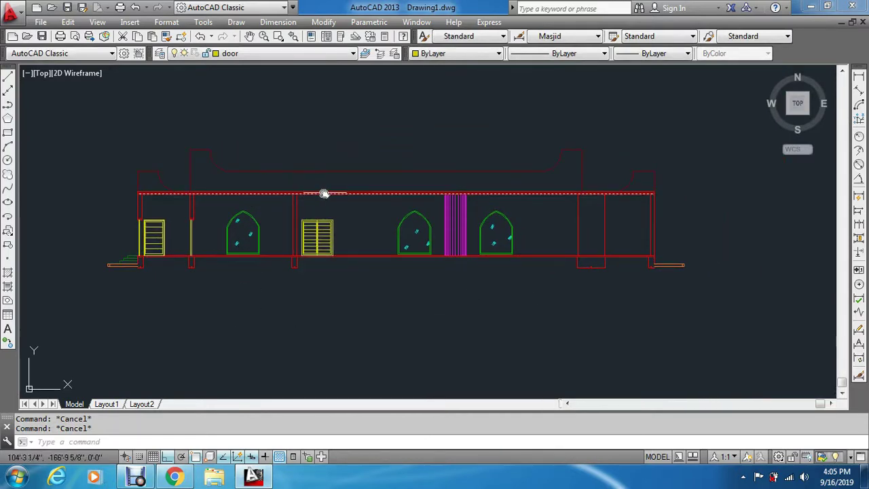
left_click(256, 53)
left_click(257, 55)
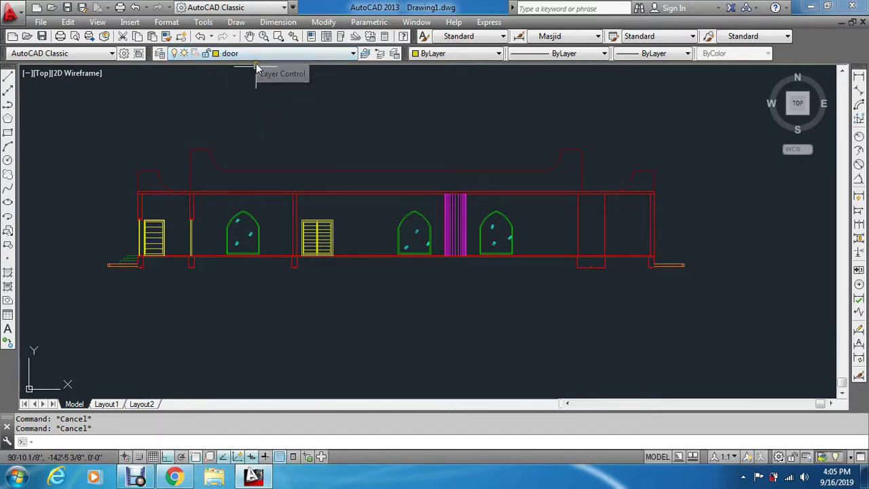
type("la")
key("Return")
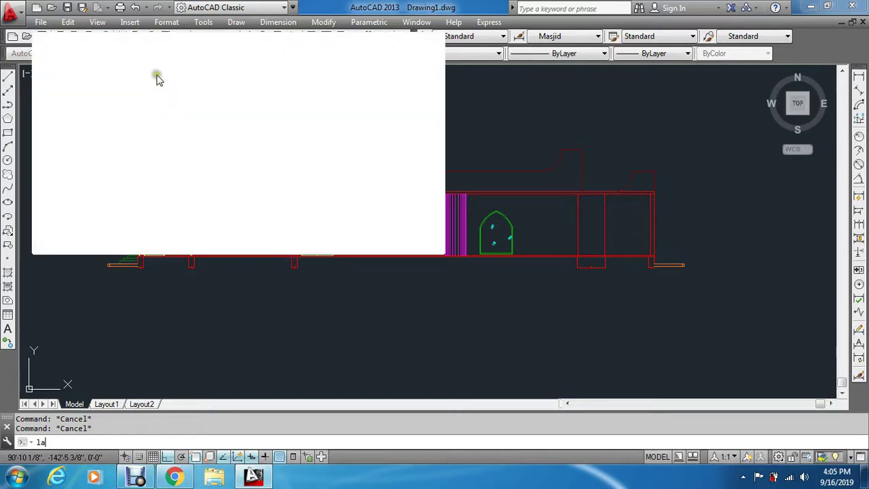
left_click(180, 64)
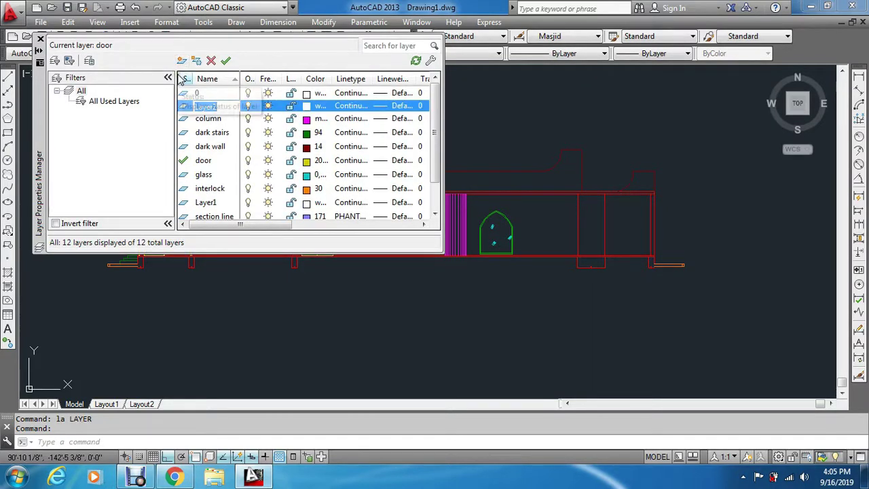
Step: Assign color 62 to the "hatch for roof" layer and make it the current layer
left_click(306, 107)
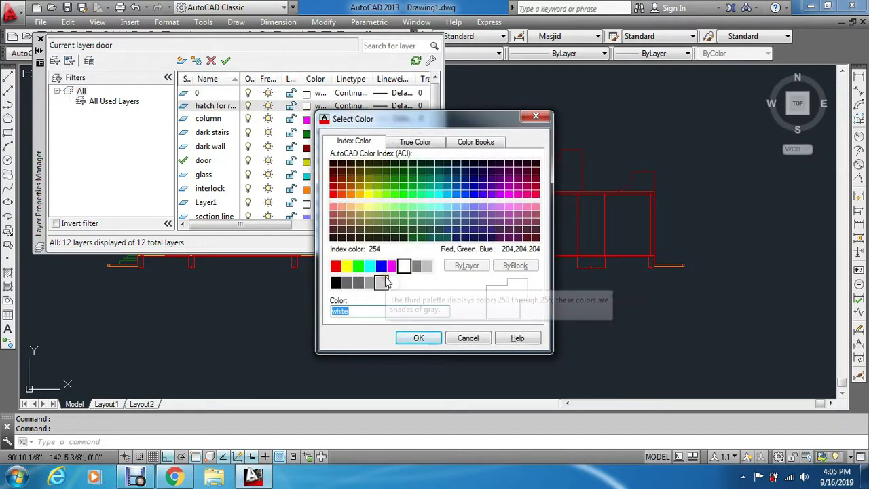
left_click(378, 188)
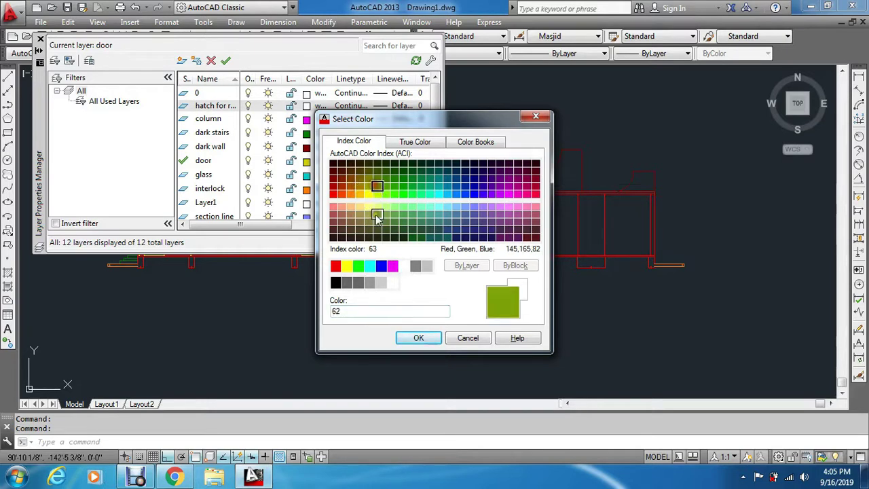
left_click(416, 338)
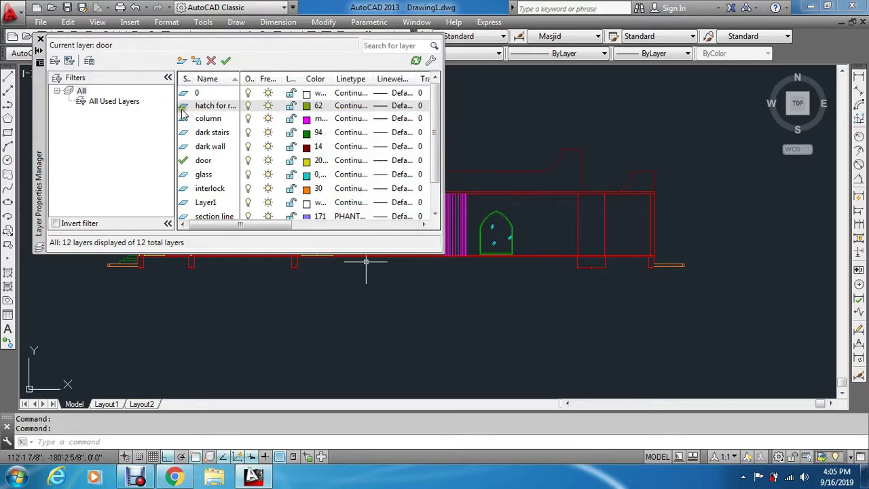
double_click(182, 108)
left_click(40, 39)
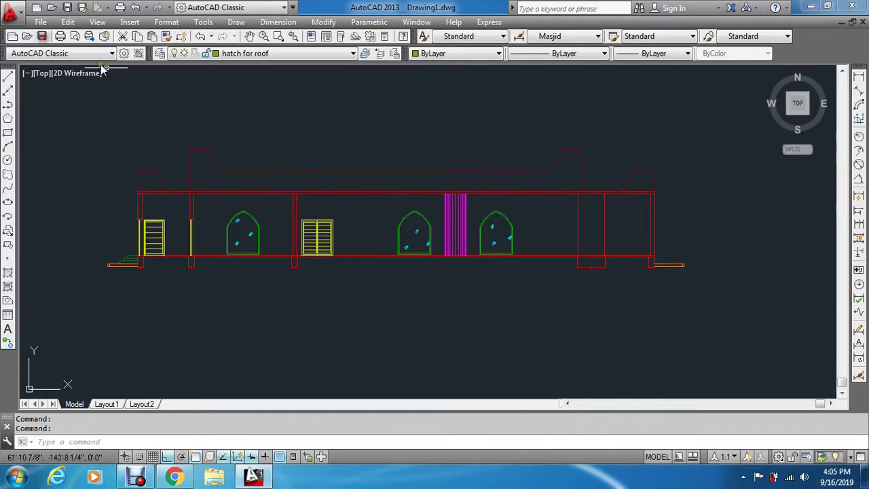
Step: Start a hatch and choose the predefined AR-CONC concrete pattern for it
key("Escape")
key("Escape")
key("Return")
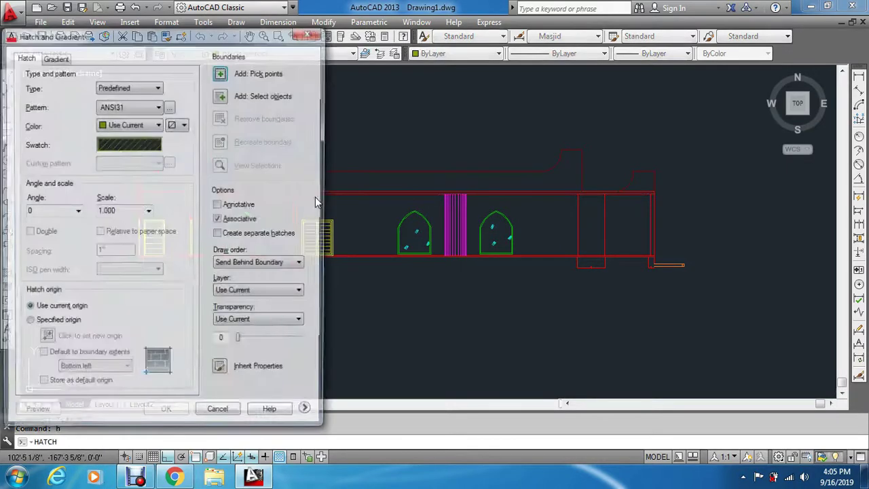
left_click(128, 144)
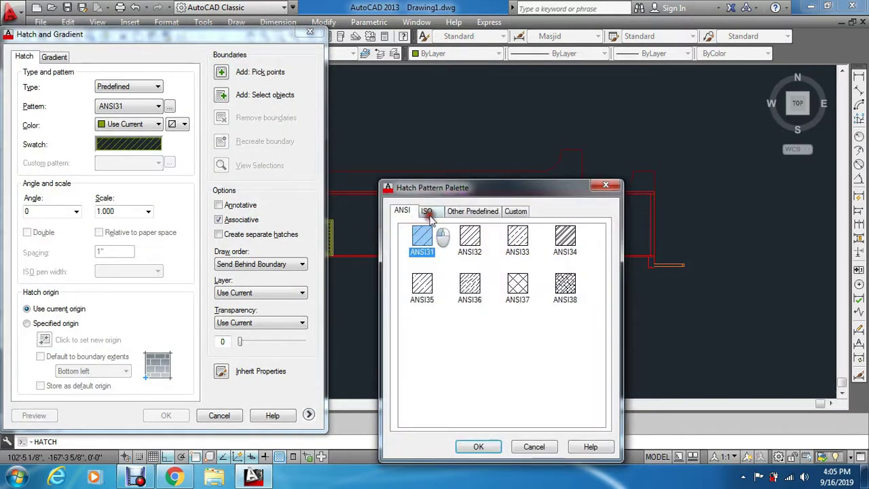
left_click(460, 212)
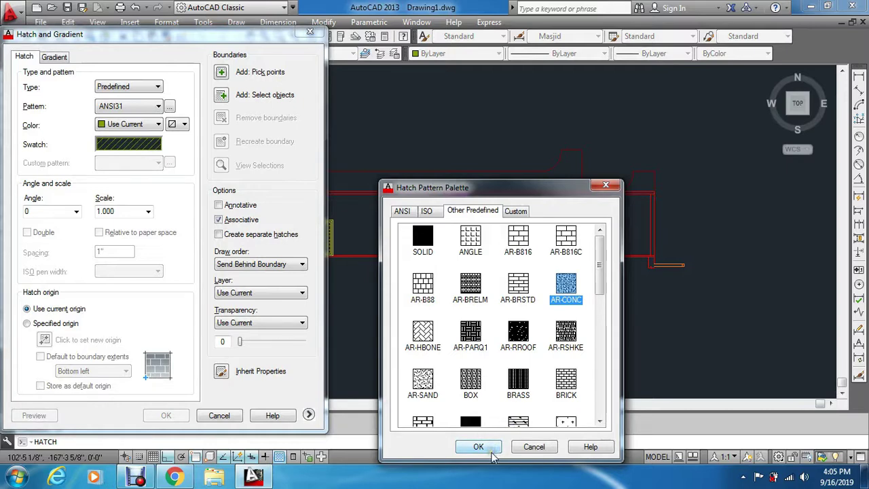
left_click(494, 445)
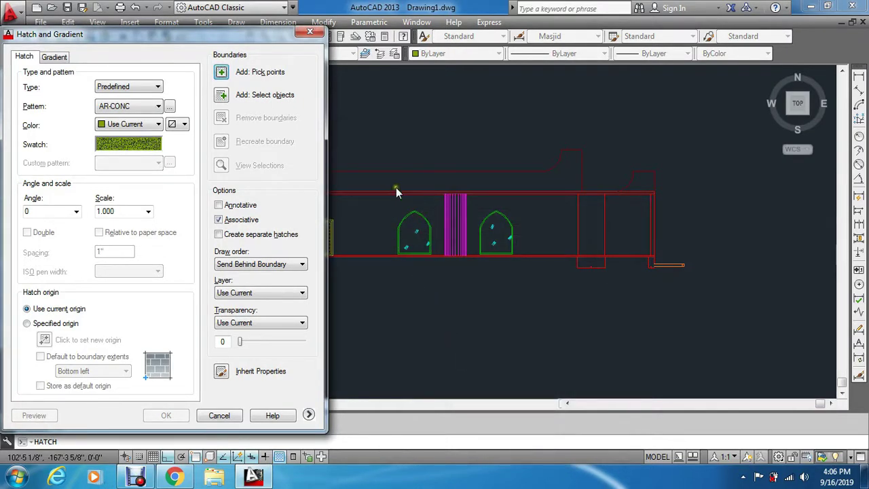
Step: Fill the full length of the roof slab in the side section with the AR-CONC hatch at scale 1
left_click(216, 76)
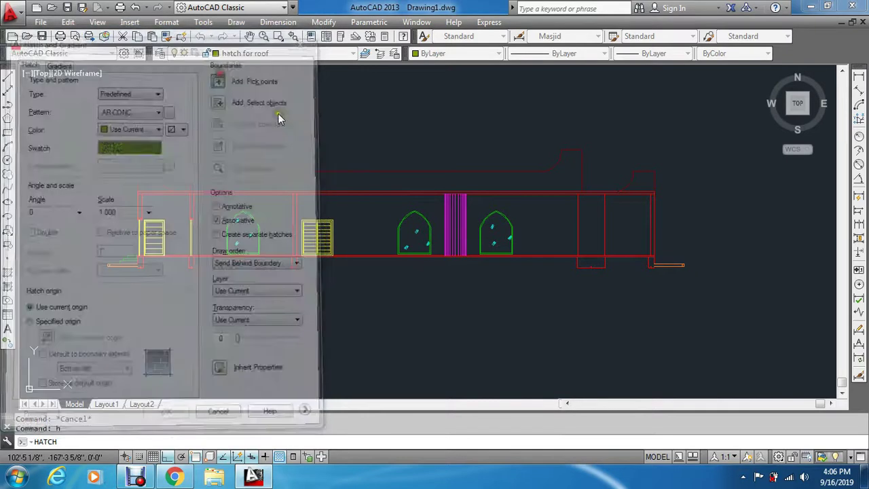
scroll(391, 178, "up", 3)
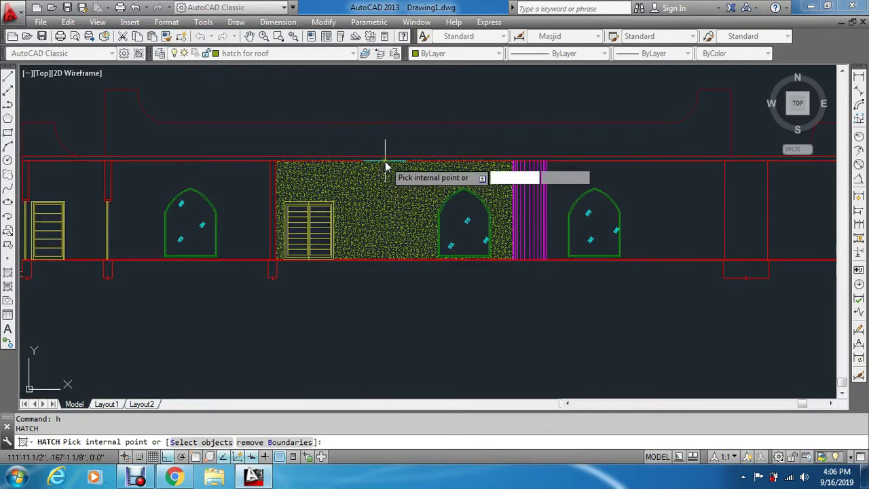
scroll(263, 205, "down", 3)
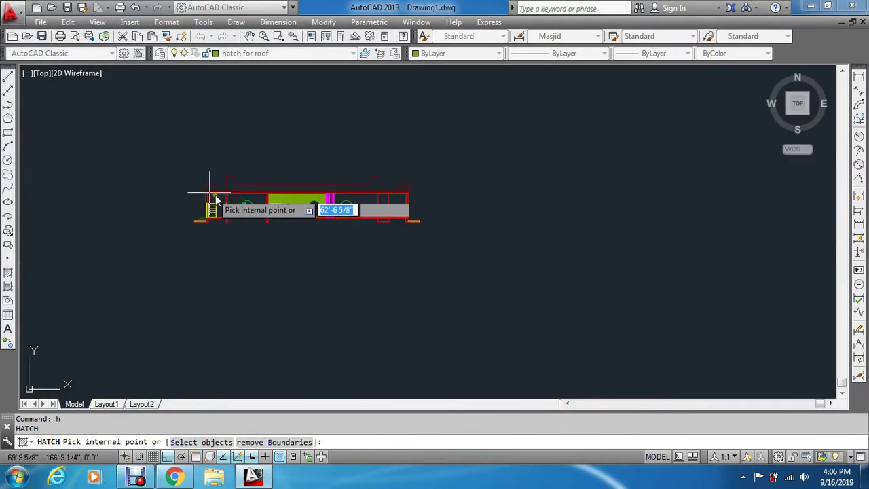
scroll(328, 210, "up", 2)
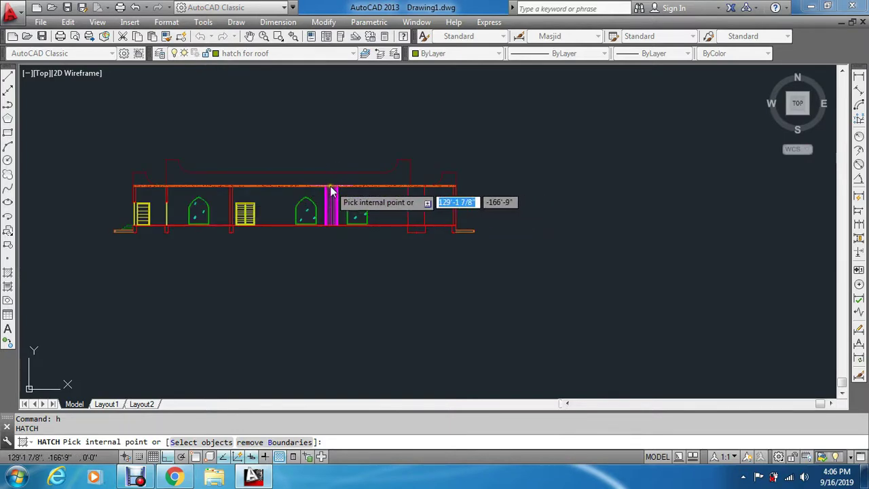
left_click(331, 192)
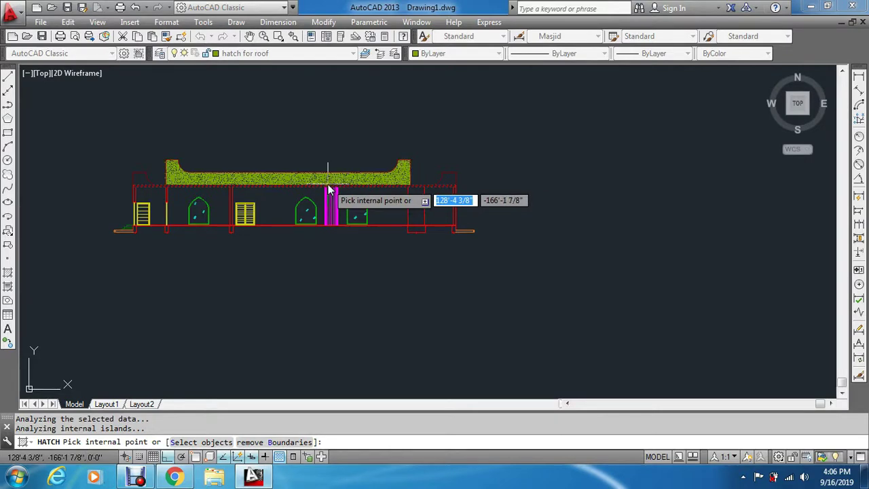
key("Return")
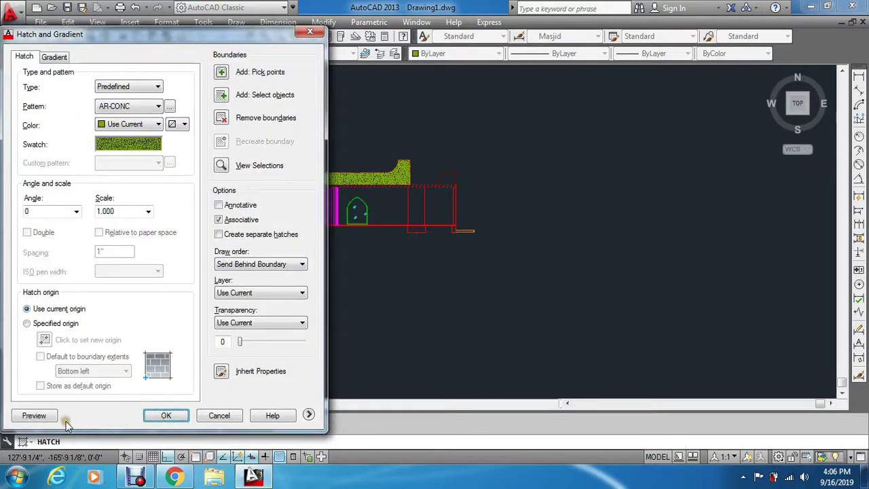
left_click(35, 414)
key("Escape")
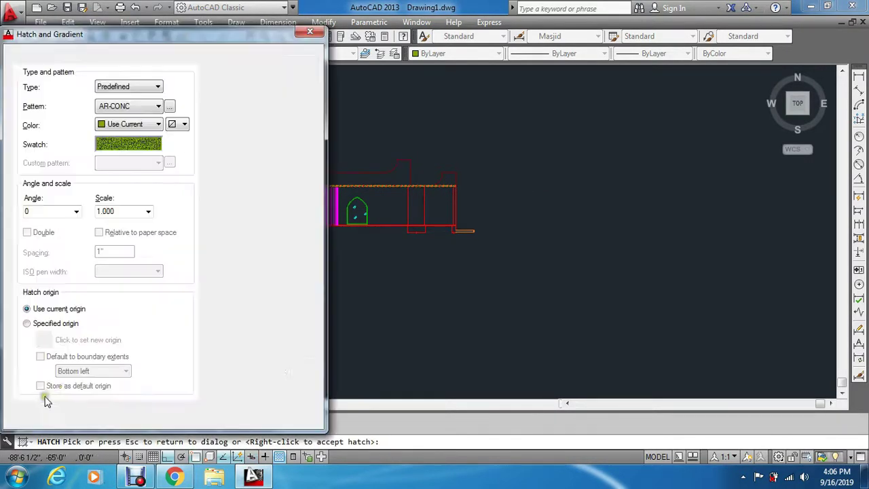
left_click(169, 466)
Step: Examine the hatched roof slab and the thin floor slab along the whole side section
scroll(202, 214, "up", 4)
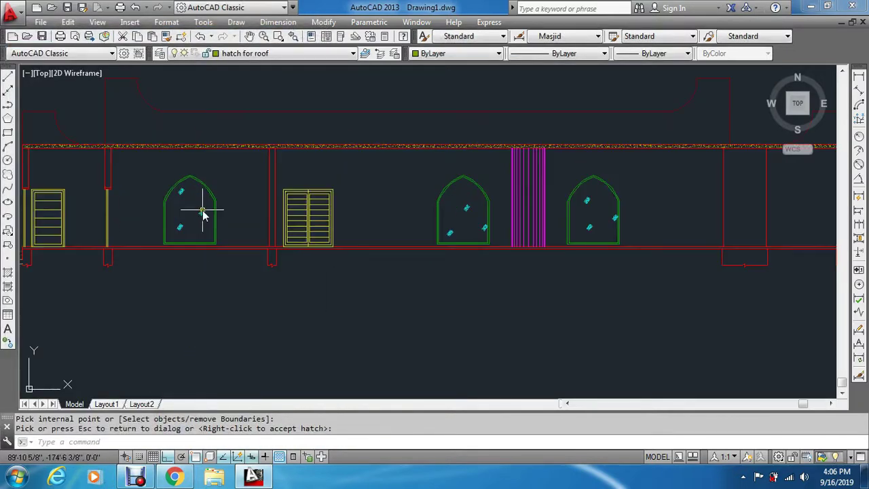
scroll(204, 214, "down", 5)
scroll(207, 216, "up", 3)
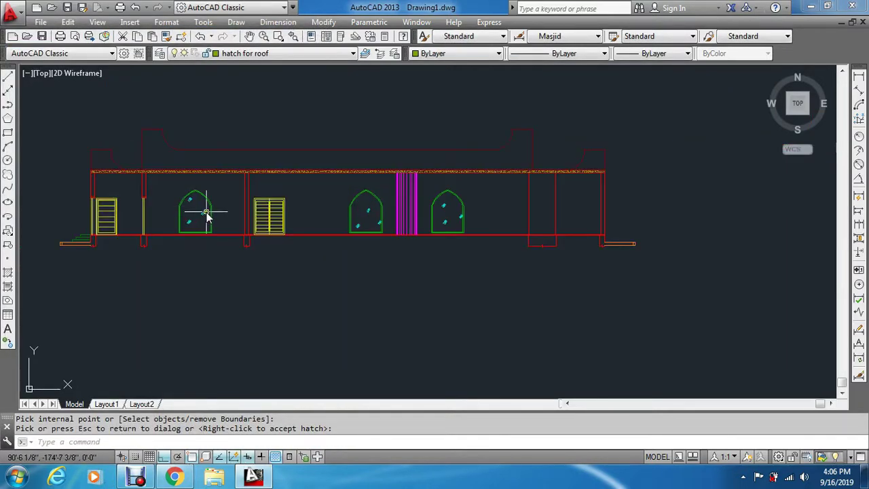
key("Escape")
type("z")
key("Return")
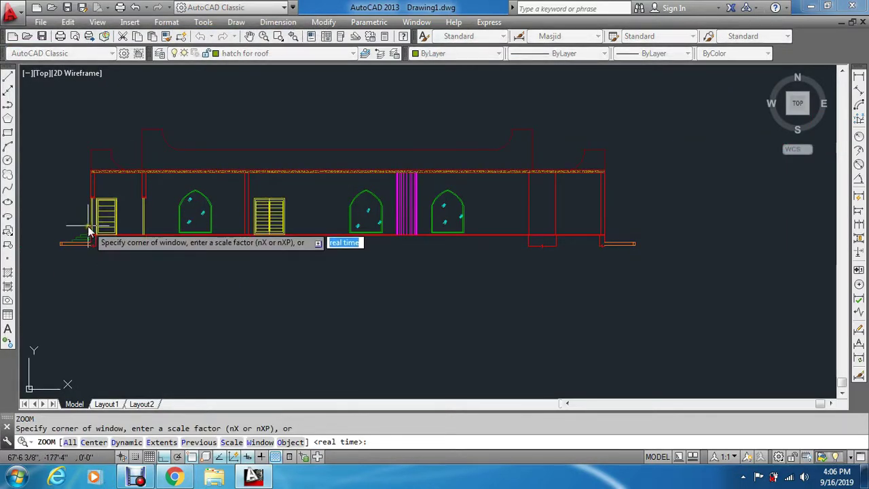
left_click(88, 226)
left_click(607, 244)
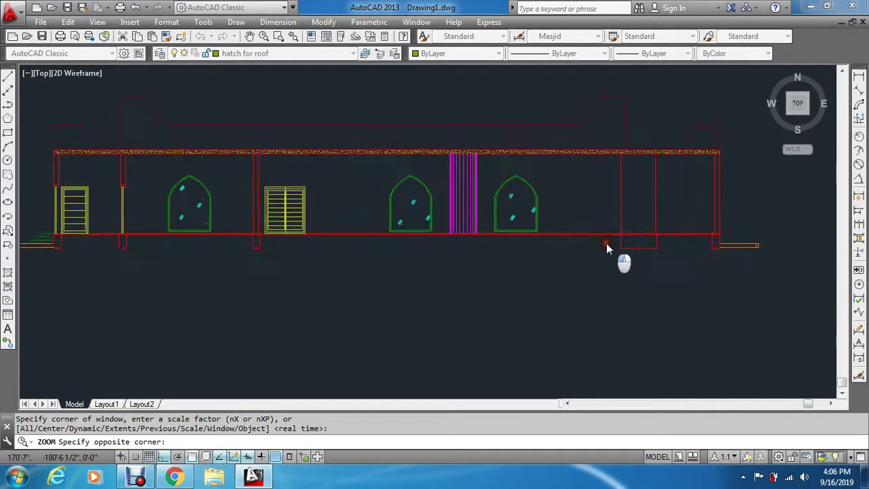
key("Escape")
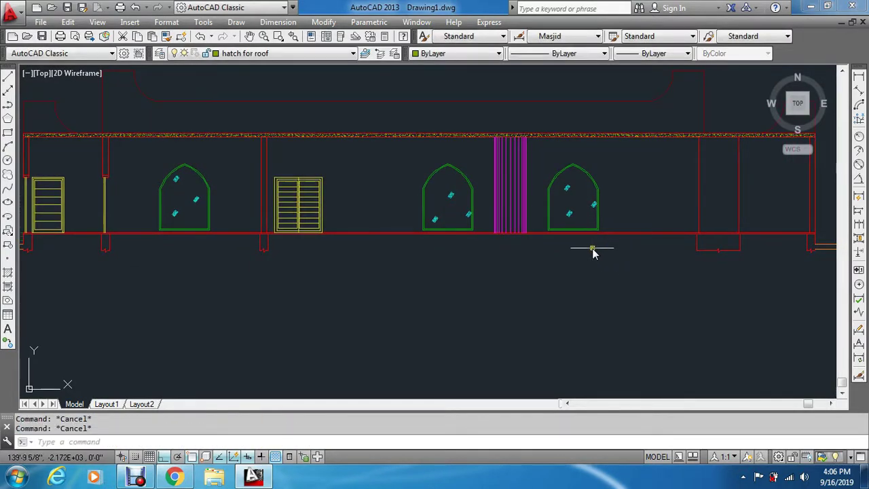
Step: Fill the thin floor slab along the base of the section with the AR-CONC hatch and end the command
key("Return")
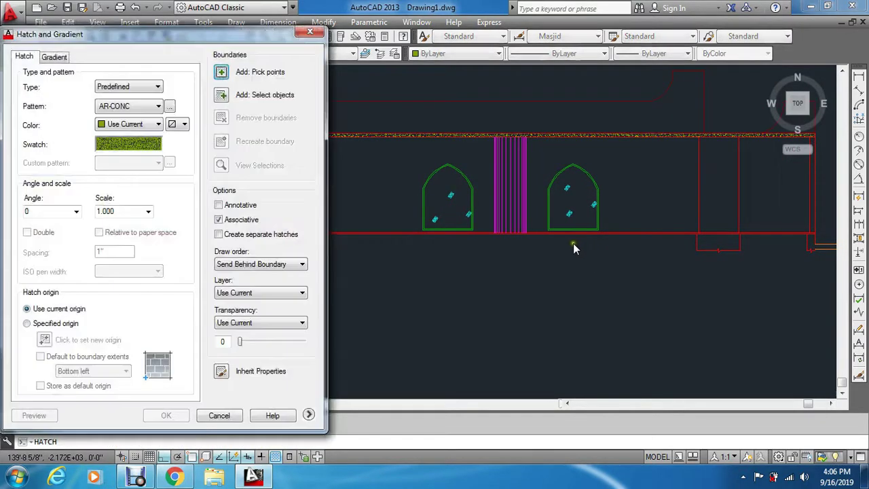
left_click(222, 72)
left_click(403, 229)
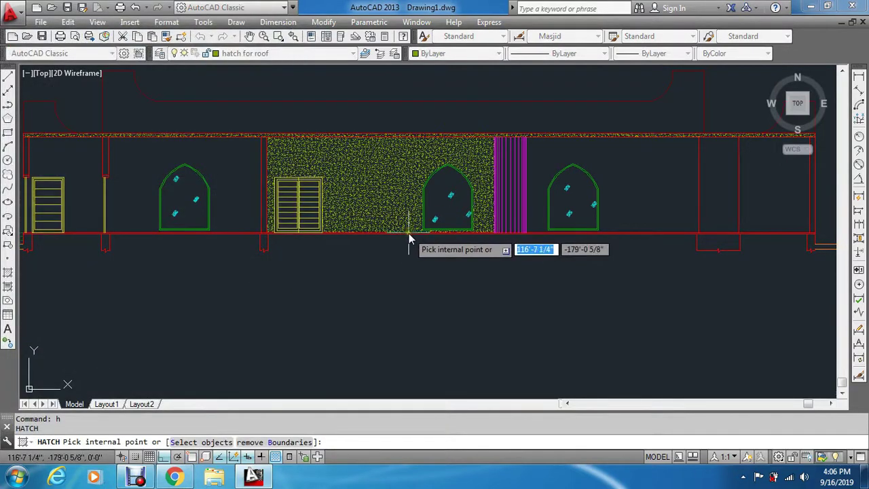
left_click(405, 237)
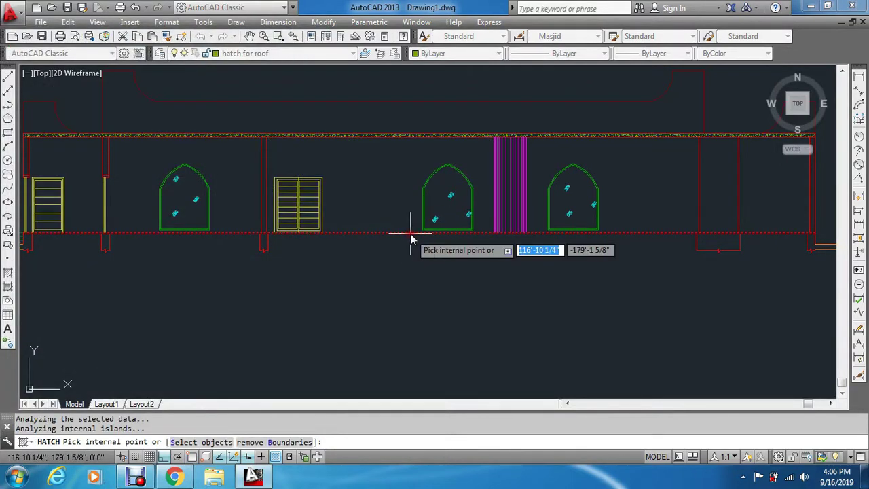
key("Return")
left_click(34, 415)
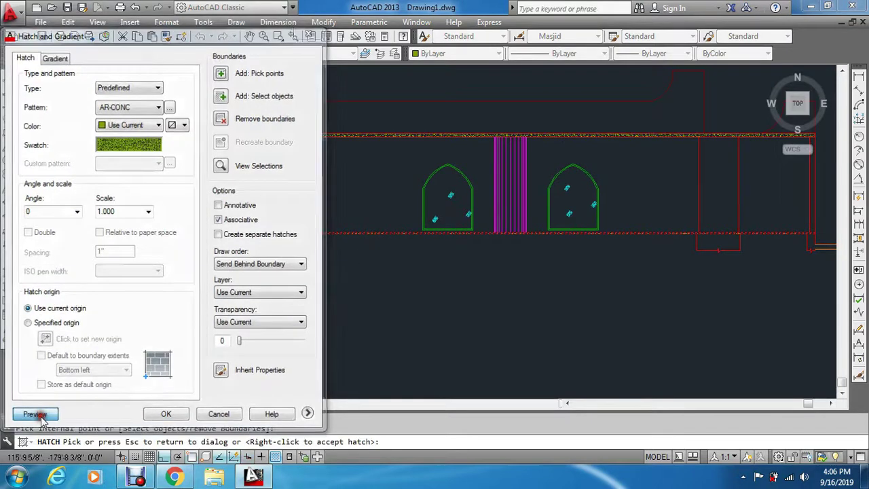
left_click(42, 418)
left_click(162, 415)
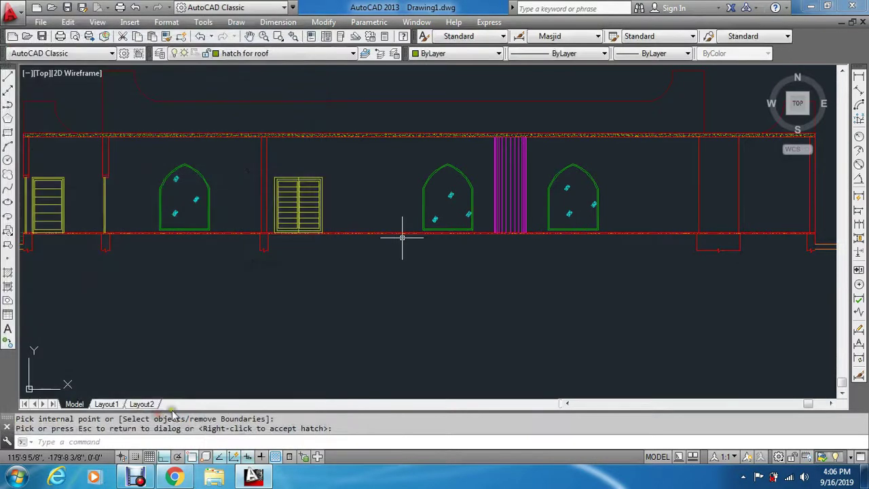
key("Escape")
key("Escape")
Step: Hatch the two small lintels above the section-cut doors in the outer and adjacent walls with AR-CONC
scroll(260, 188, "down", 2)
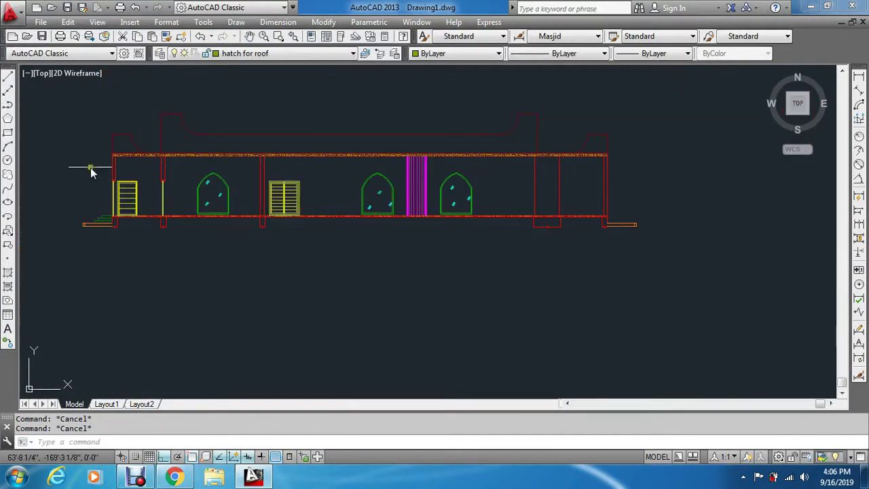
scroll(92, 173, "up", 8)
key("Return")
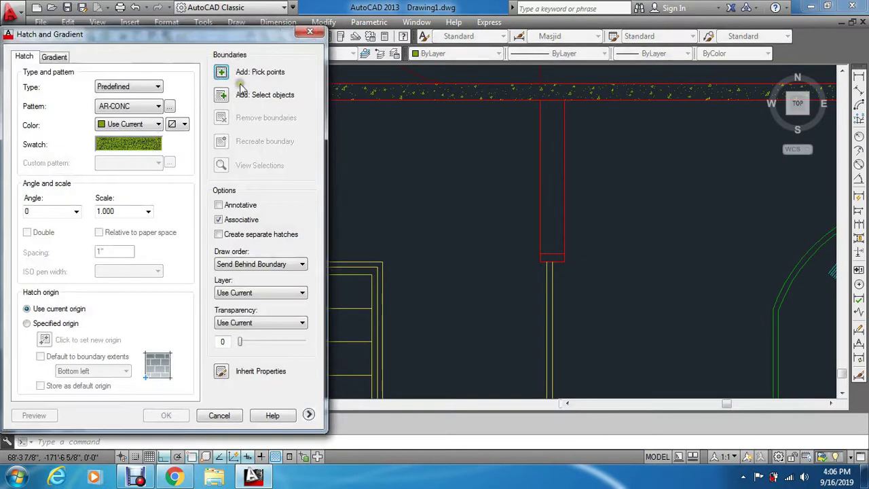
left_click(221, 73)
left_click(233, 256)
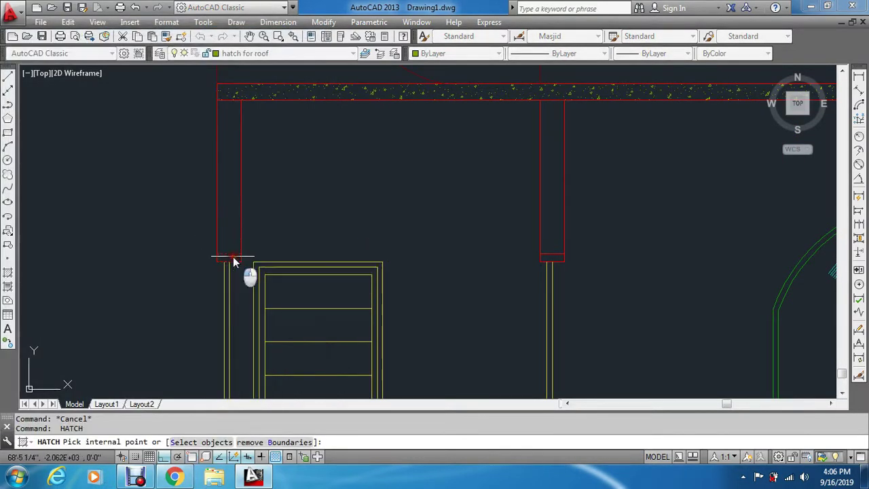
left_click(554, 258)
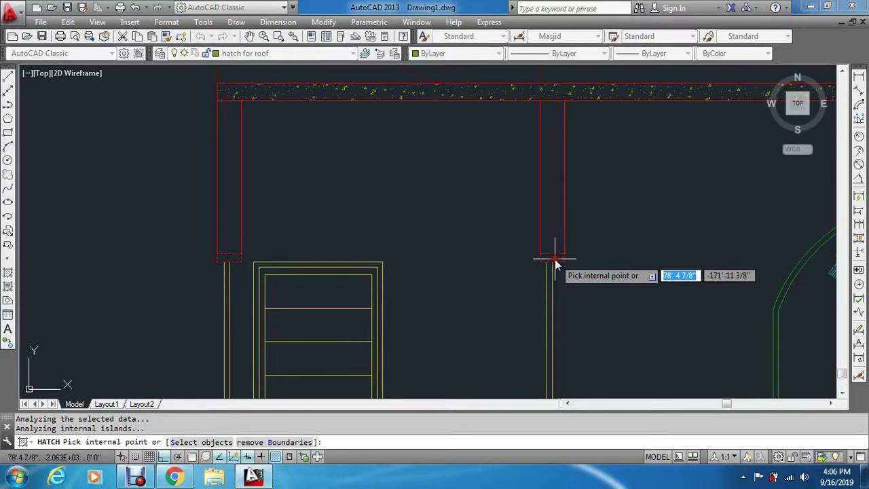
key("Return")
left_click(168, 415)
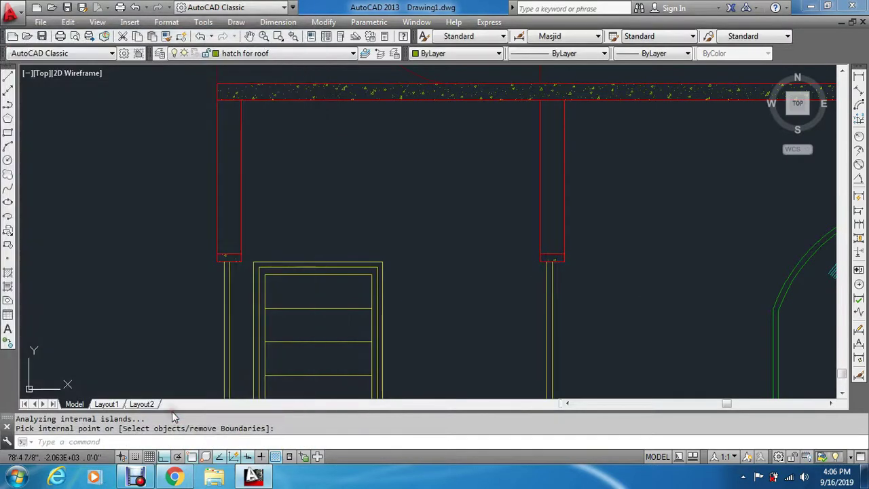
Step: Hatch the three entrance steps outside the outer wall with the AR-CONC pattern at scale 1
scroll(233, 269, "down", 6)
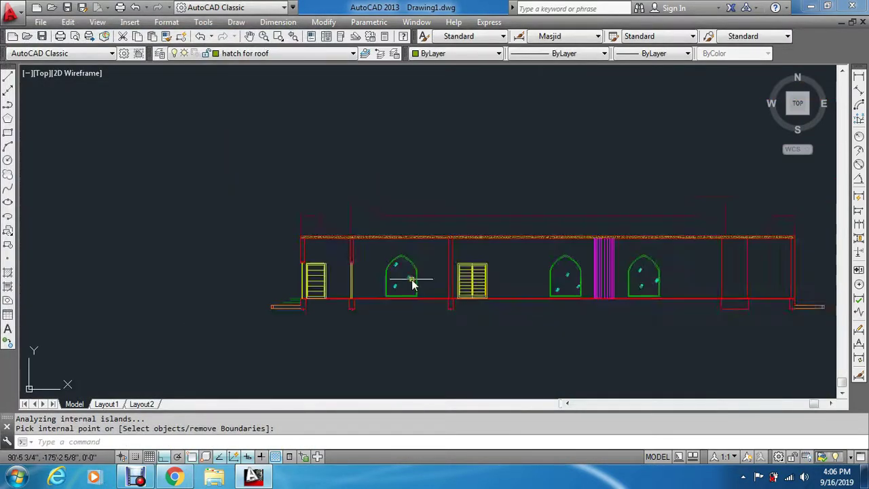
scroll(645, 290, "up", 5)
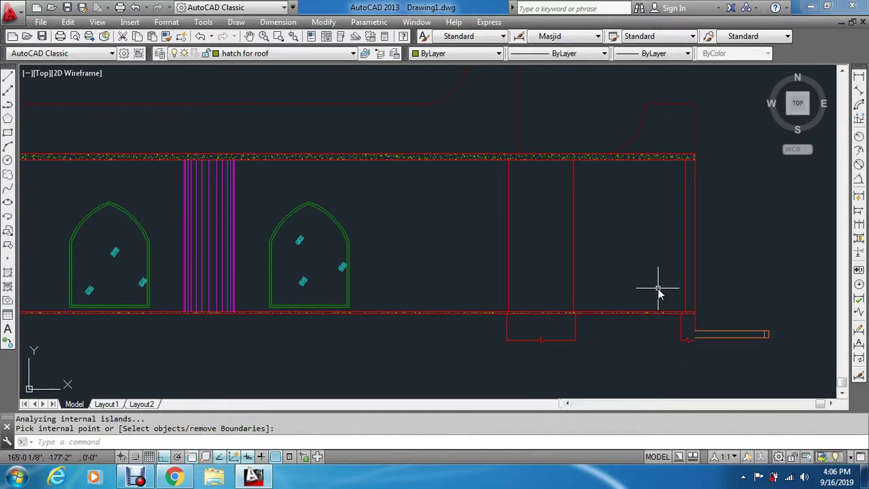
scroll(649, 288, "down", 3)
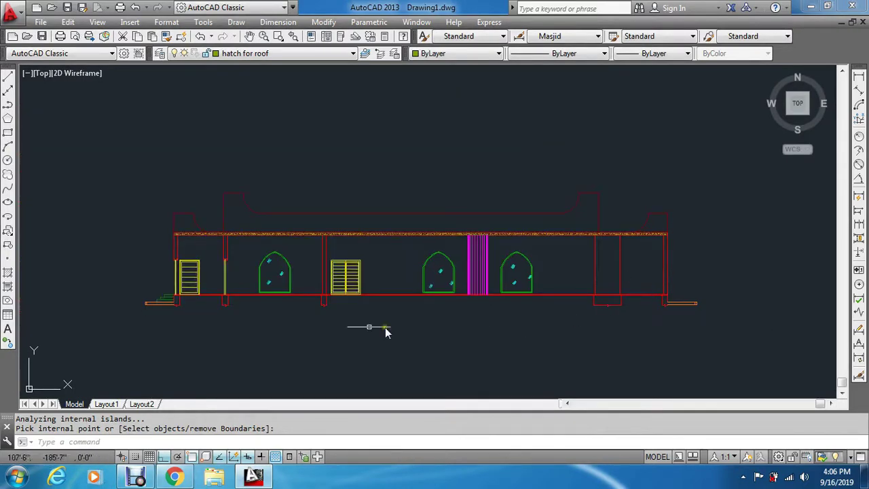
scroll(132, 303, "up", 4)
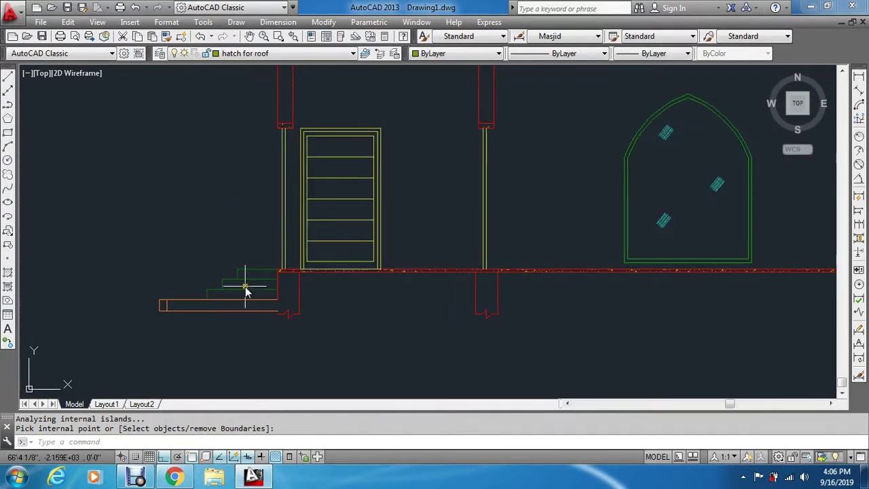
scroll(246, 290, "up", 2)
key("Return")
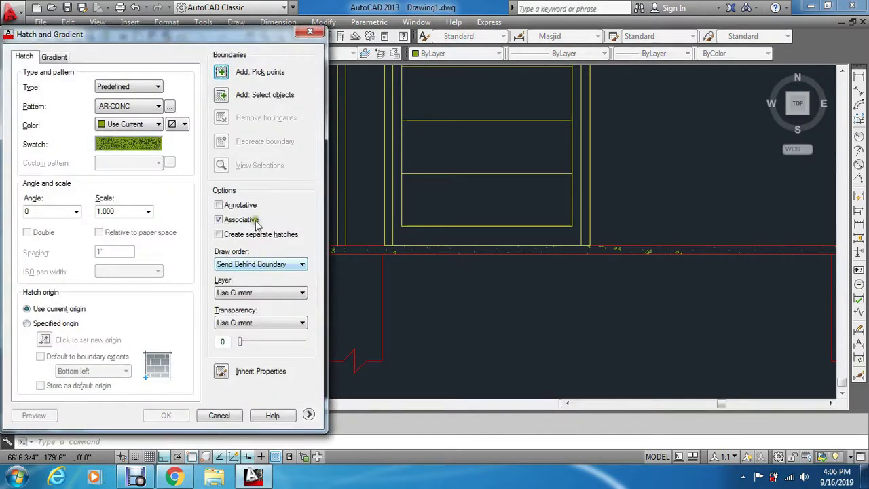
left_click(229, 74)
left_click(278, 275)
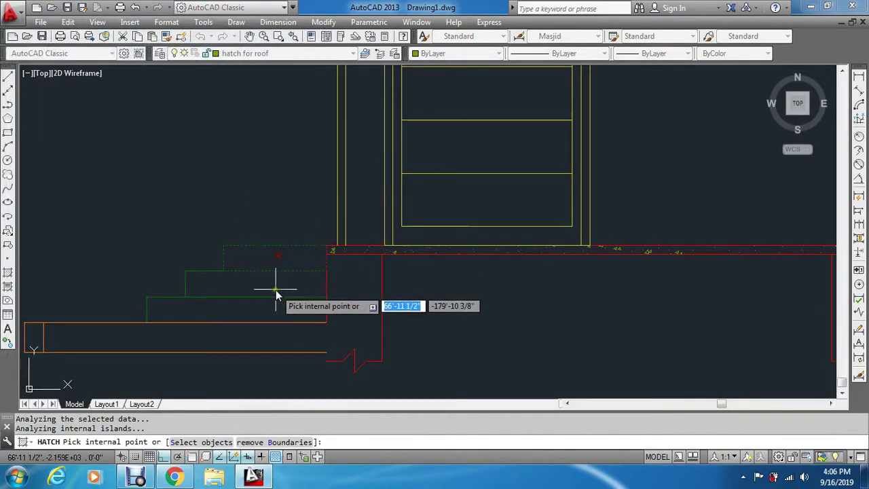
key("Return")
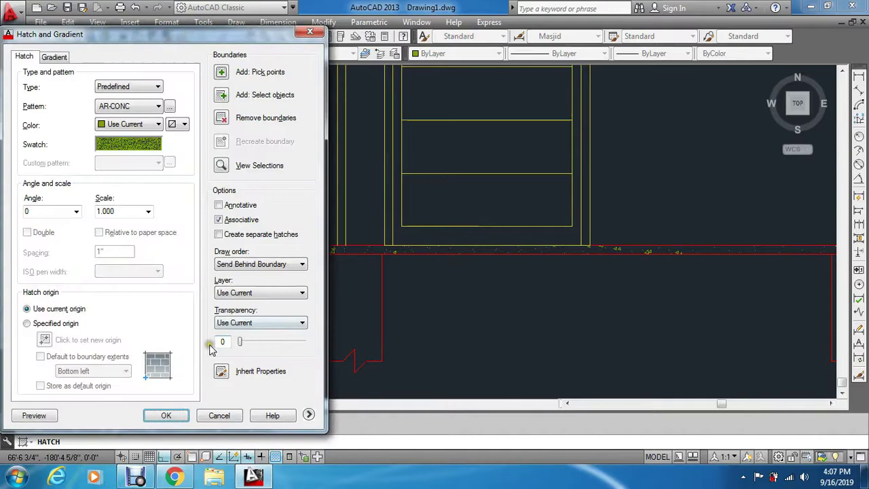
left_click(165, 415)
key("Escape")
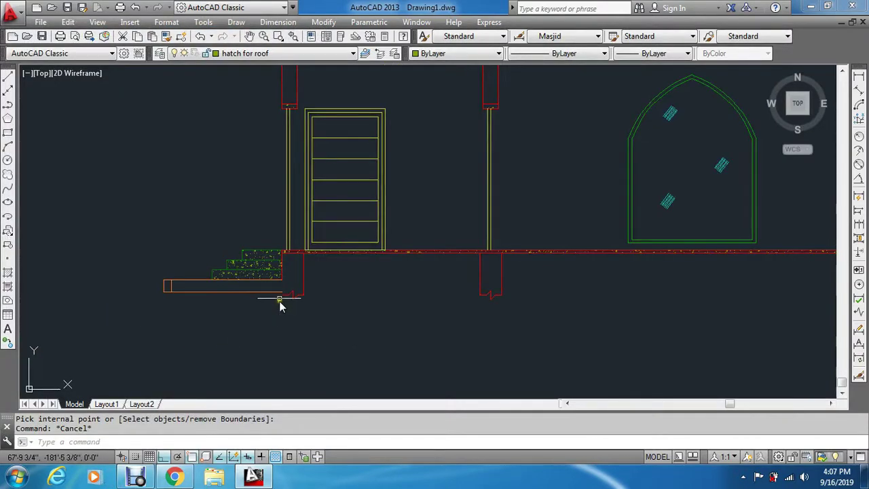
Step: Hatch the small end block of the outdoor paving strip below the steps with AR-CONC at scale 1
scroll(169, 288, "up", 2)
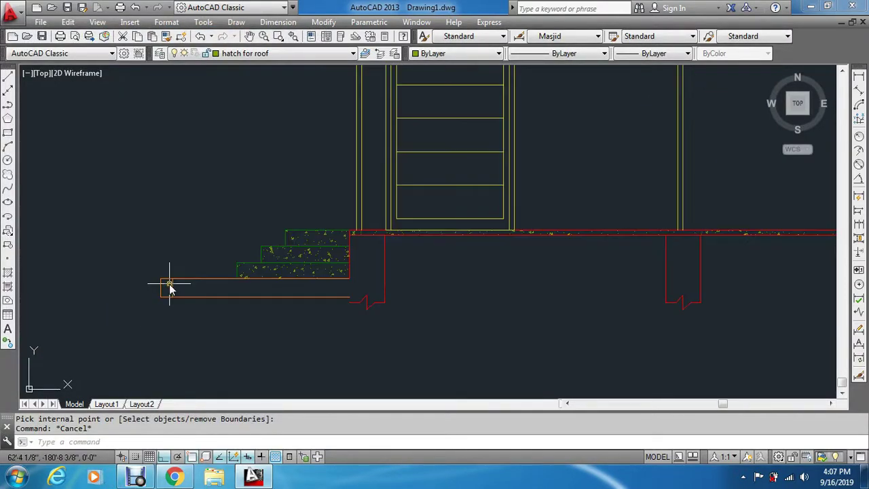
scroll(169, 290, "up", 2)
key("Return")
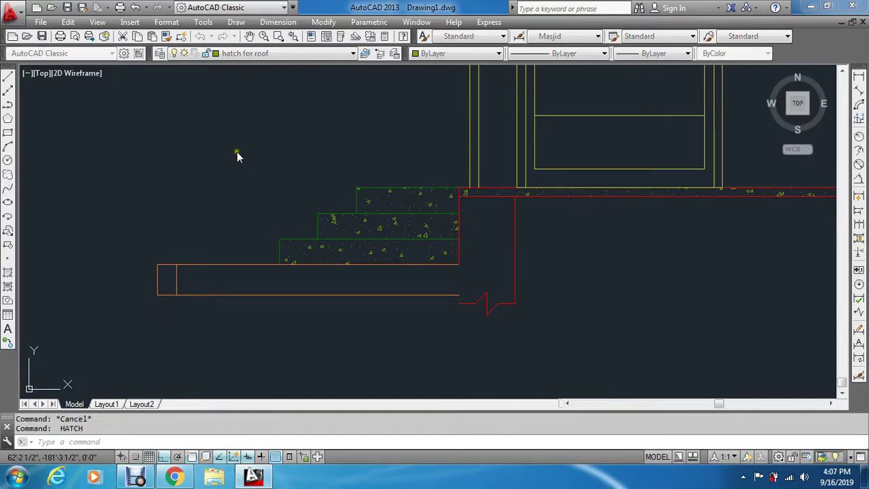
left_click(223, 74)
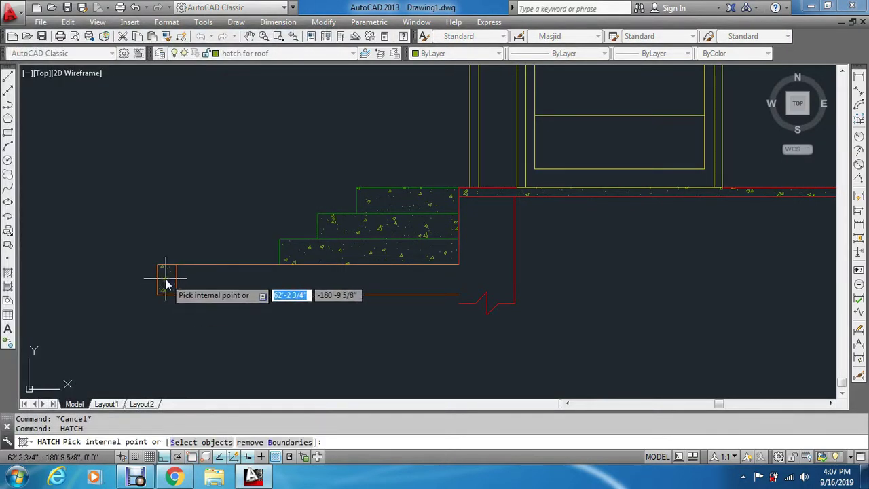
left_click(176, 293)
key("Return")
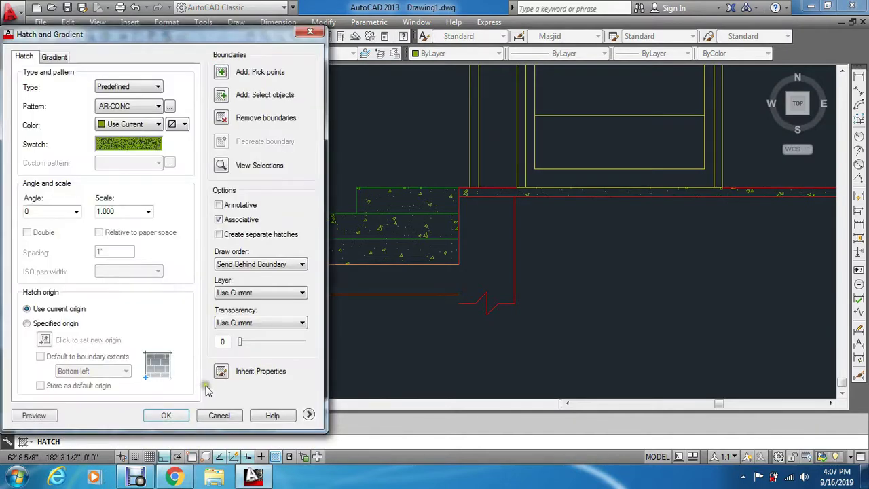
left_click(165, 416)
key("Escape")
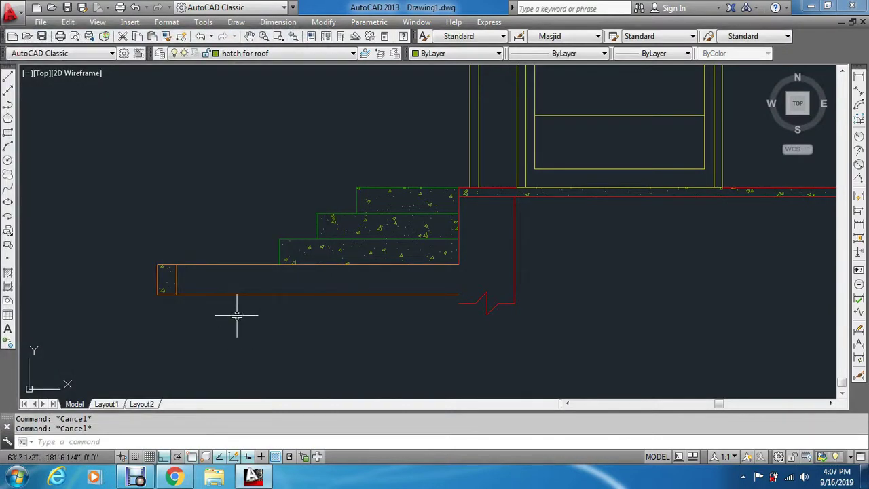
Step: Fillet the outer wall's exterior line with the foundation break line at radius 0 to close the footing outline beside the steps
scroll(240, 305, "down", 2)
scroll(371, 293, "up", 2)
scroll(398, 288, "up", 4)
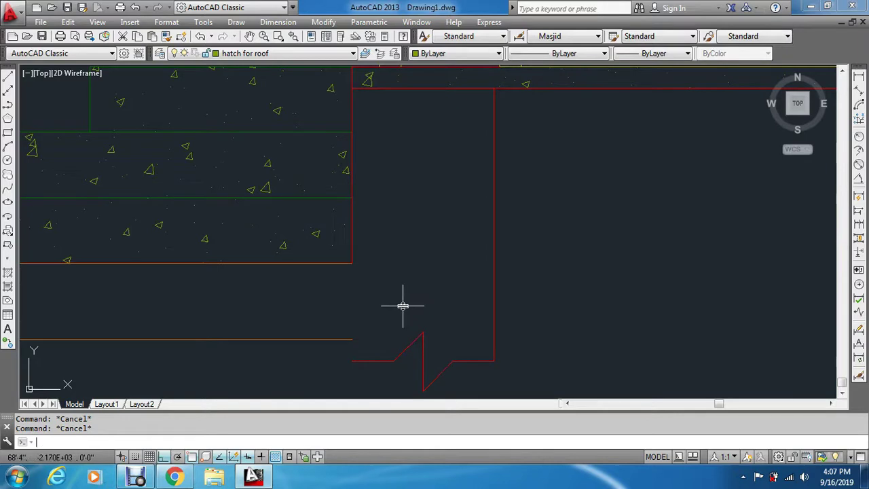
type("f")
key("Return")
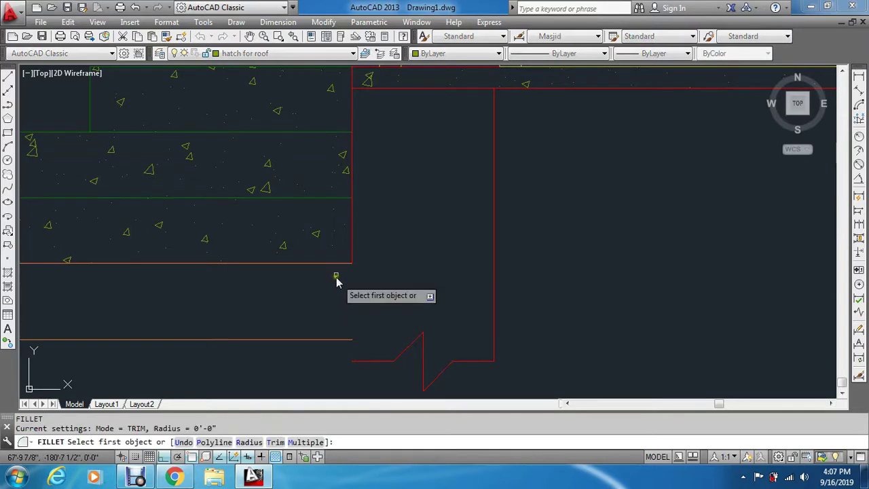
left_click(352, 239)
left_click(368, 360)
key("Escape")
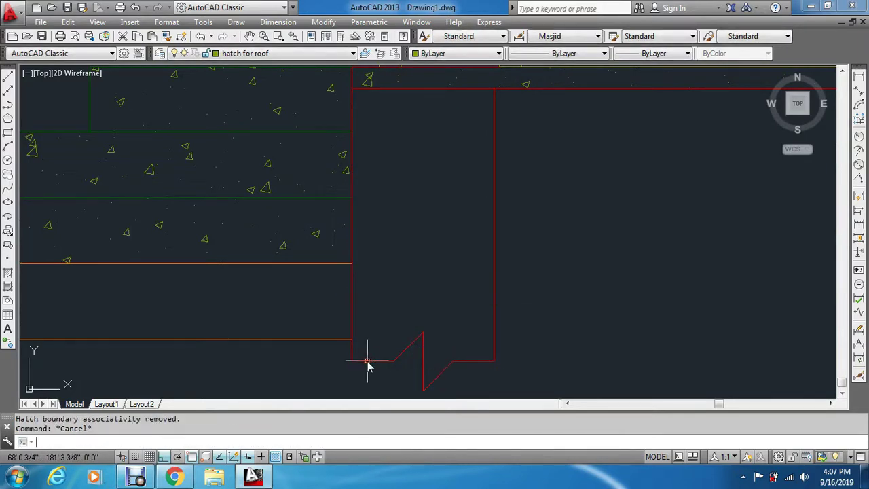
key("Escape")
Step: Make the wall layer current and start an ANSI31 hatch with the wall area above the inner door's lintel as its boundary
scroll(382, 271, "down", 4)
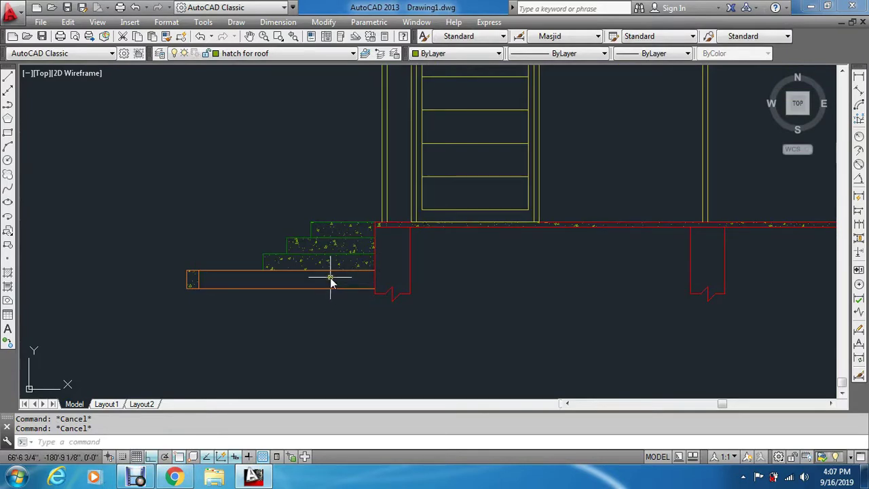
scroll(331, 280, "down", 3)
scroll(387, 101, "up", 2)
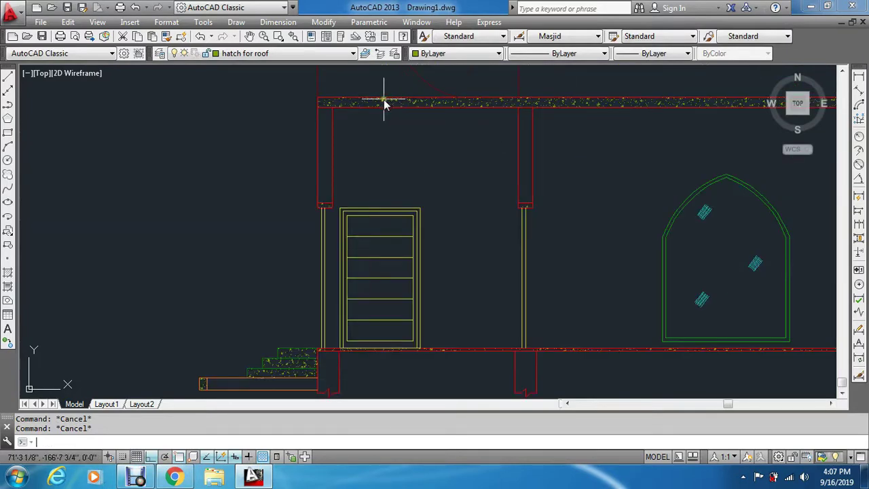
left_click(289, 54)
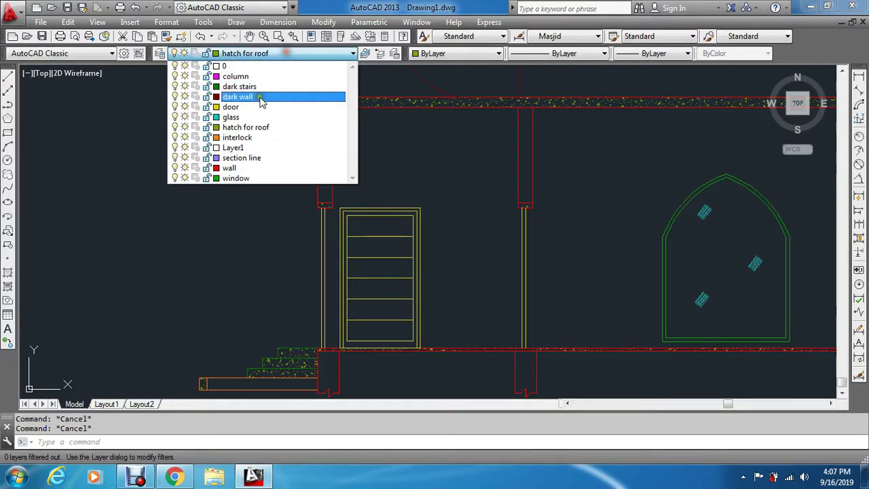
left_click(241, 167)
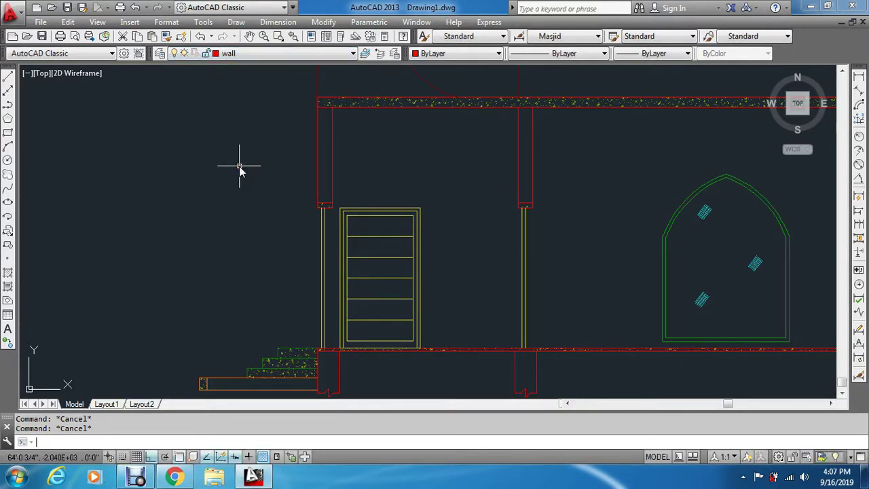
type("h")
key("Return")
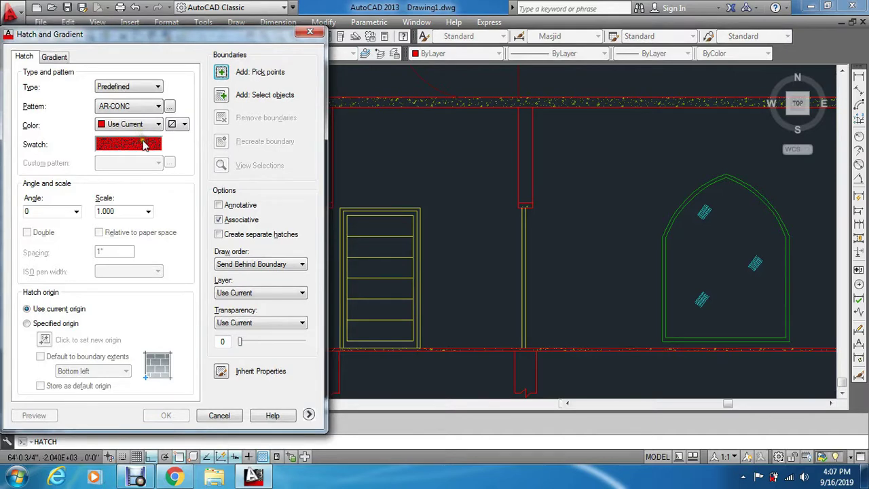
left_click(144, 146)
left_click(402, 211)
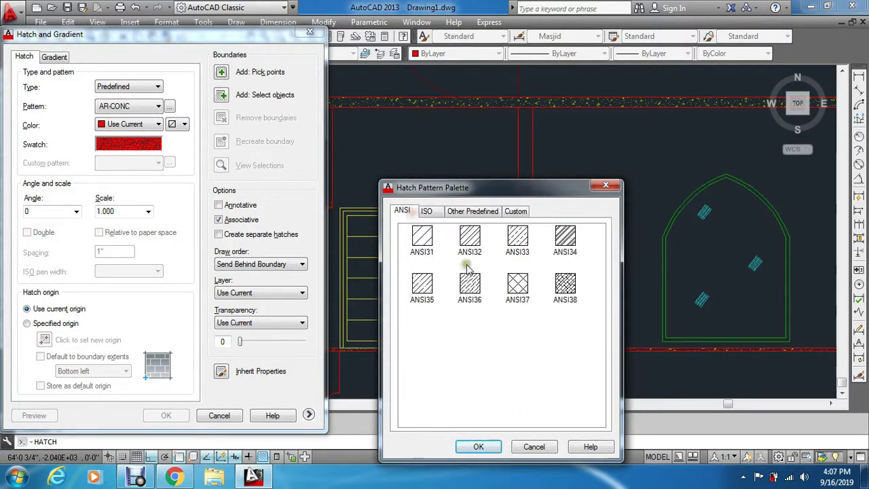
left_click(484, 446)
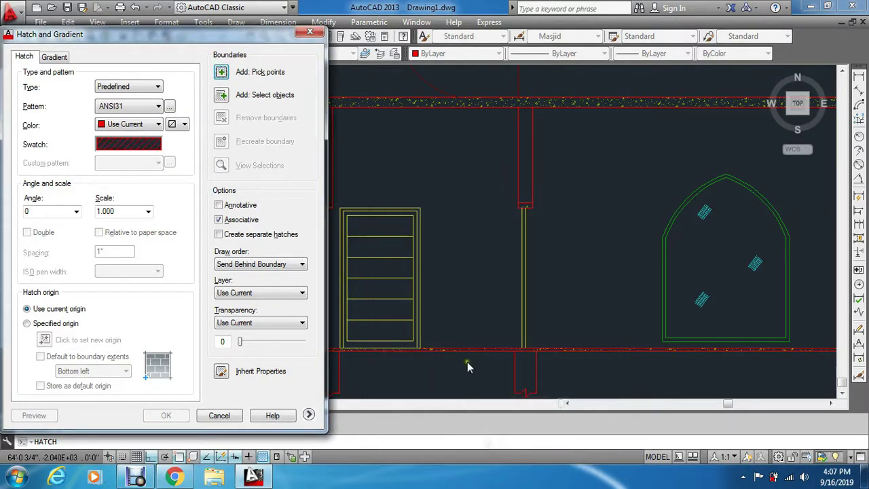
left_click(227, 74)
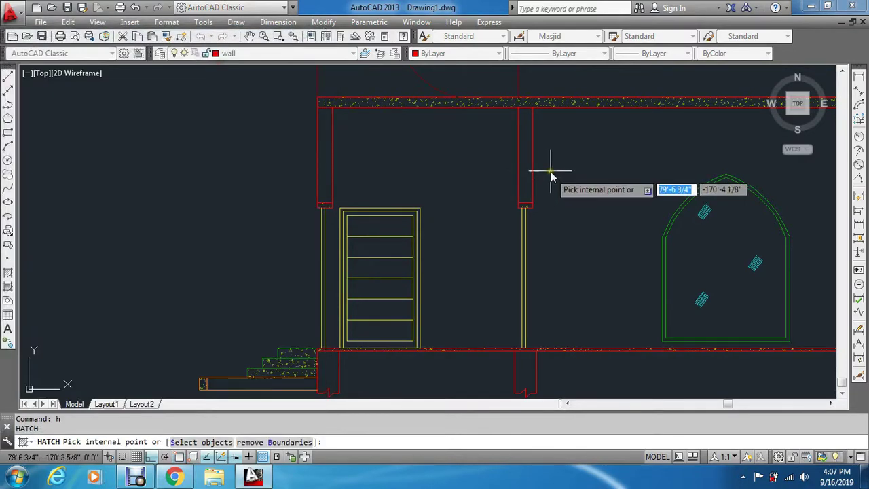
key("Return")
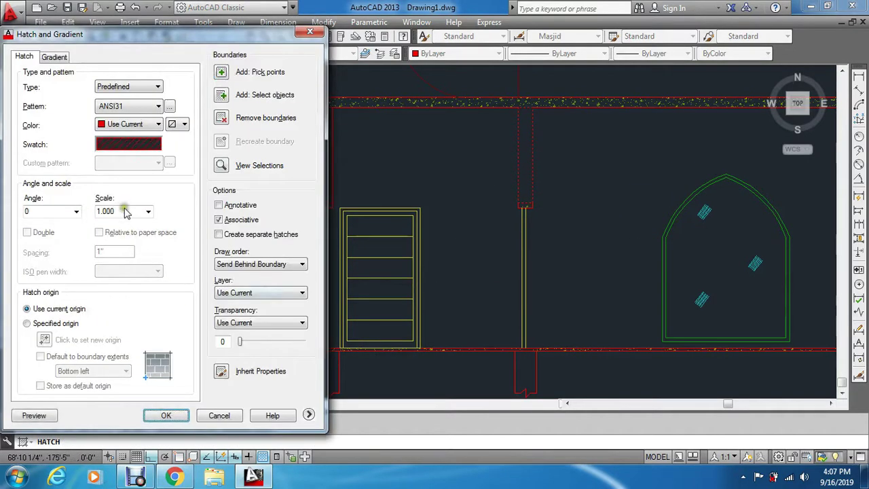
Step: Try the ANSI31 wall hatch at scales .50 and .05 by previewing each
double_click(125, 212)
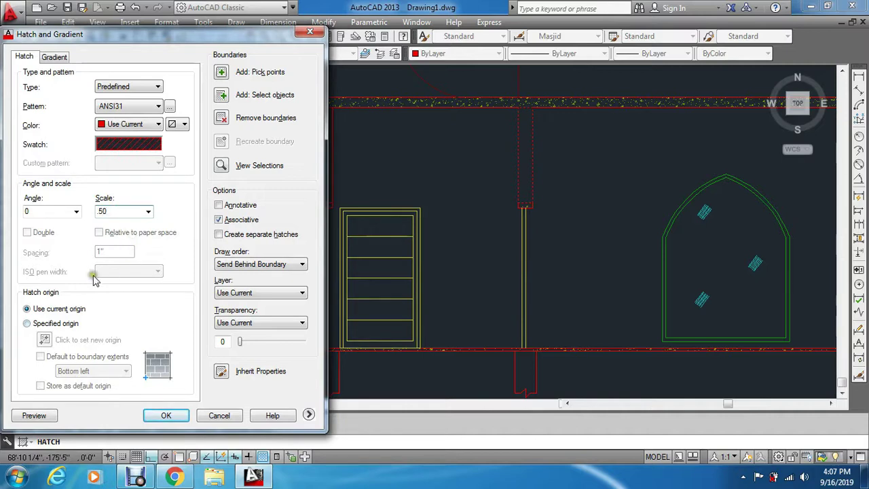
left_click(34, 416)
left_click(122, 344)
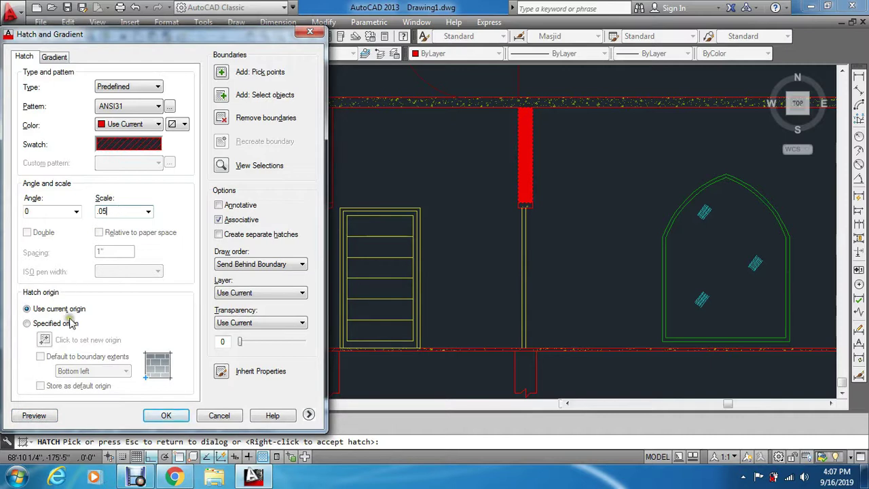
left_click(34, 415)
left_click(97, 330)
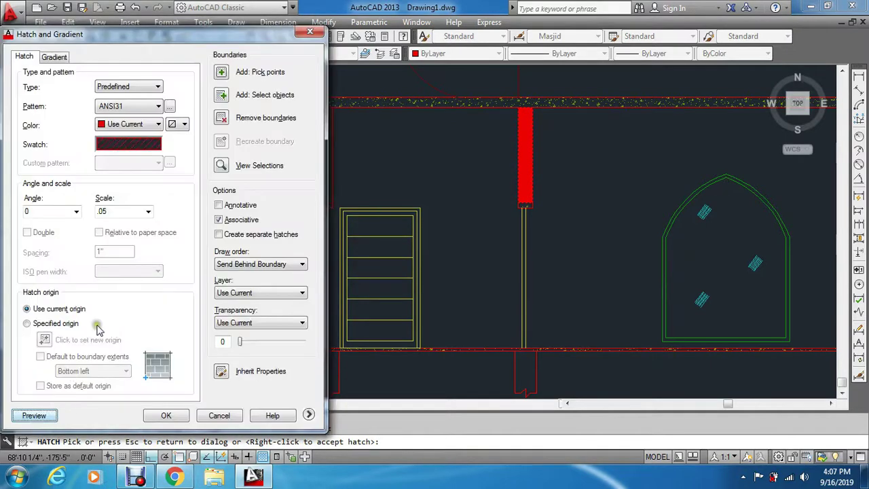
Step: Set the ANSI31 wall hatch's scale to 40 and preview it in the wall
left_click(119, 212)
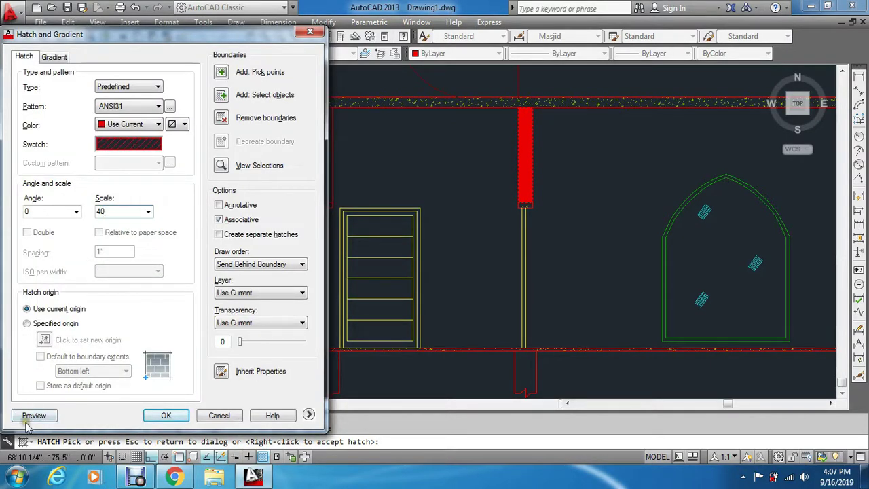
left_click(27, 420)
left_click(60, 402)
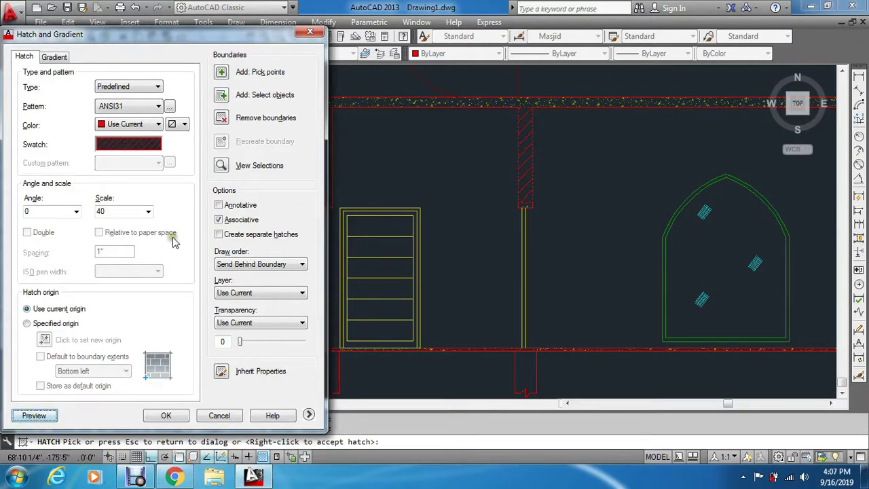
Step: Add the remaining cut wall areas between floor and roof slabs to the boundary and apply the ANSI31 hatch at scale 40
left_click(250, 72)
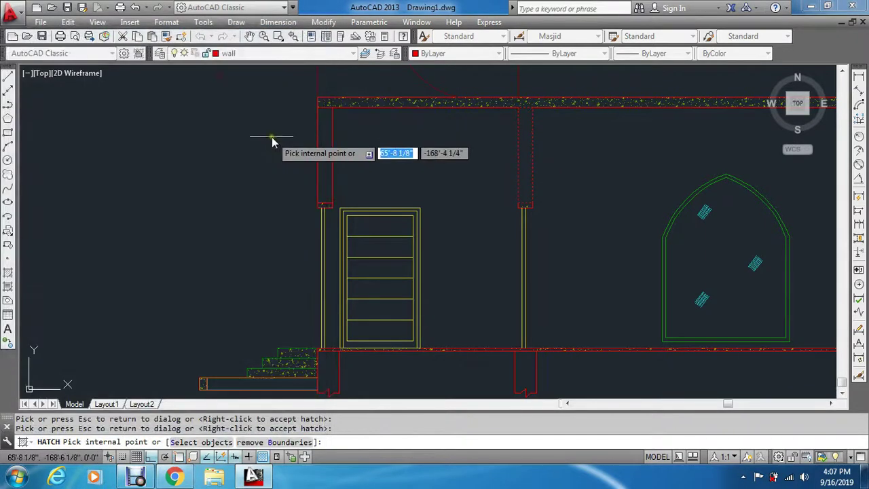
left_click(324, 151)
scroll(324, 151, "down", 3)
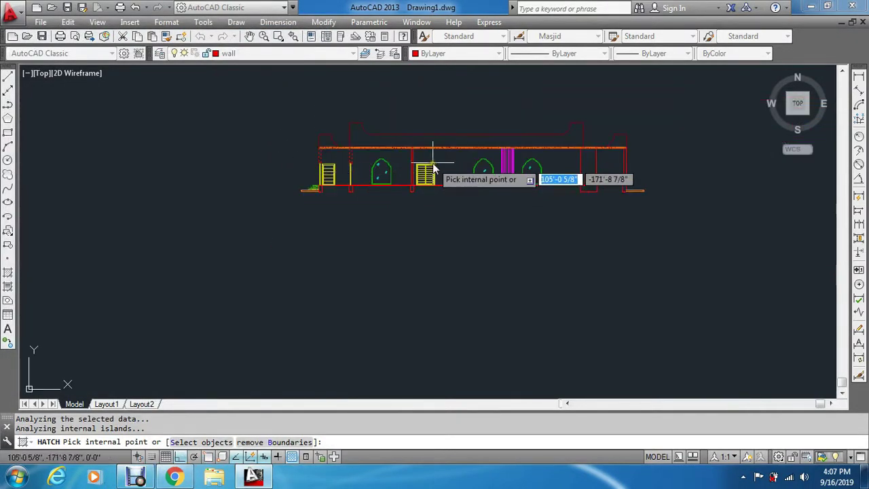
scroll(326, 190, "up", 5)
scroll(346, 193, "down", 3)
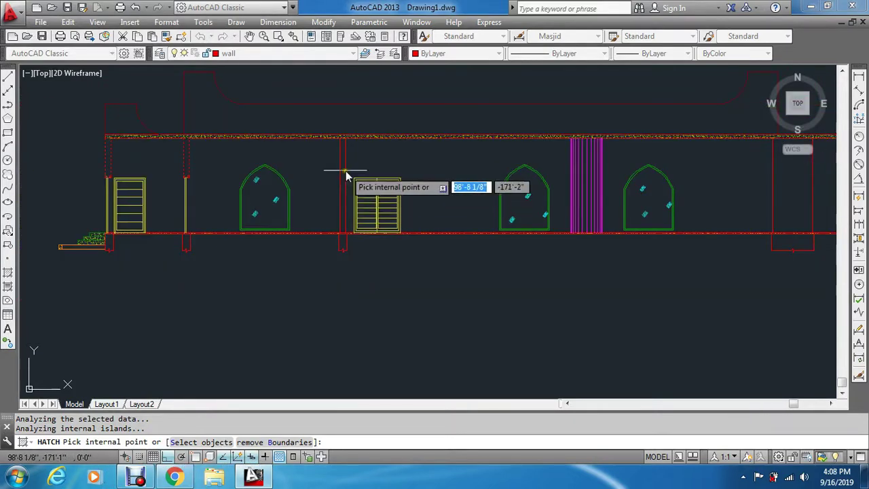
scroll(367, 193, "down", 4)
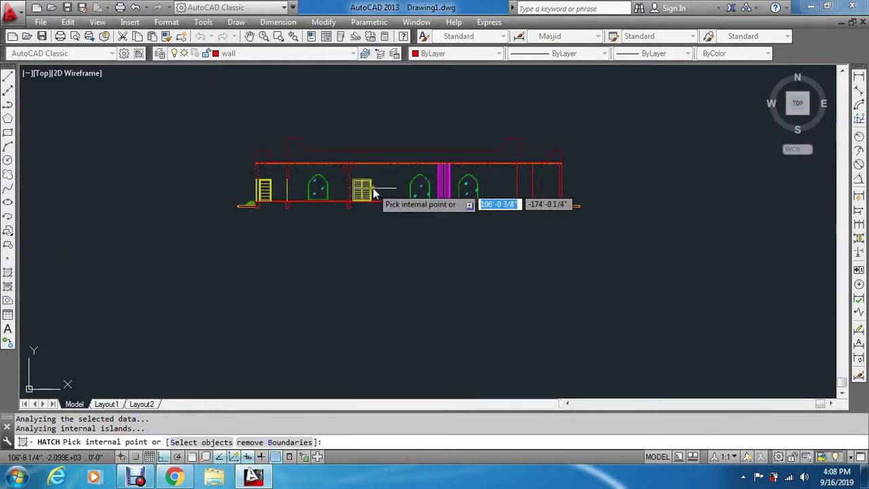
scroll(537, 185, "up", 4)
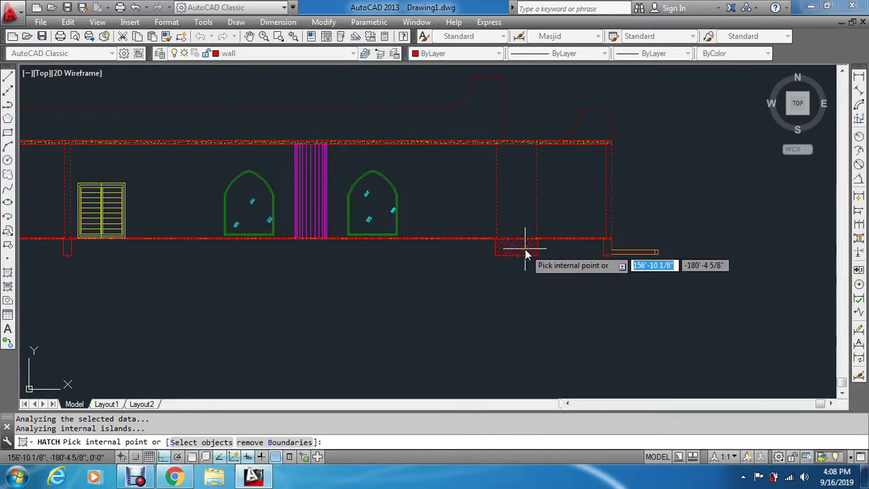
key("Return")
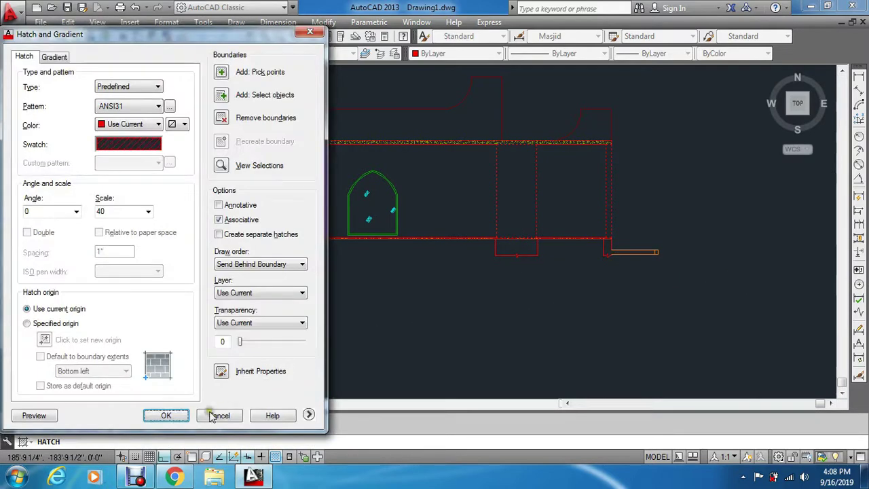
left_click(166, 415)
scroll(520, 269, "down", 4)
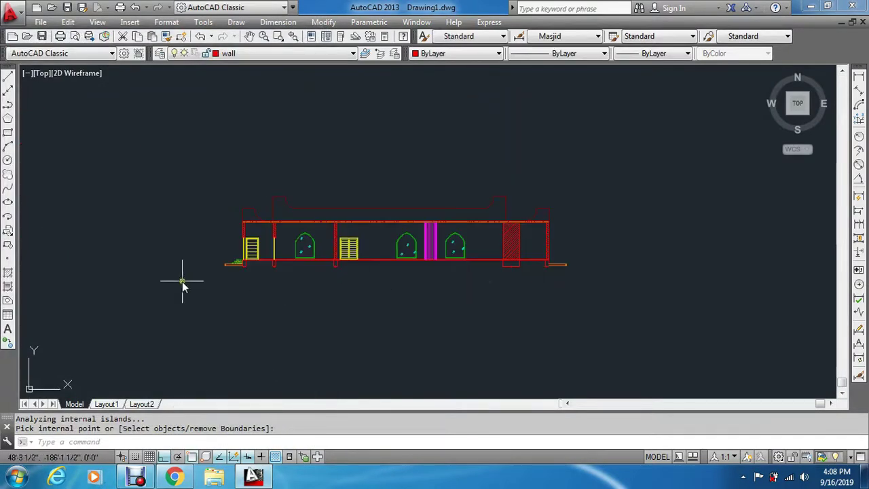
scroll(193, 275, "up", 4)
key("Return")
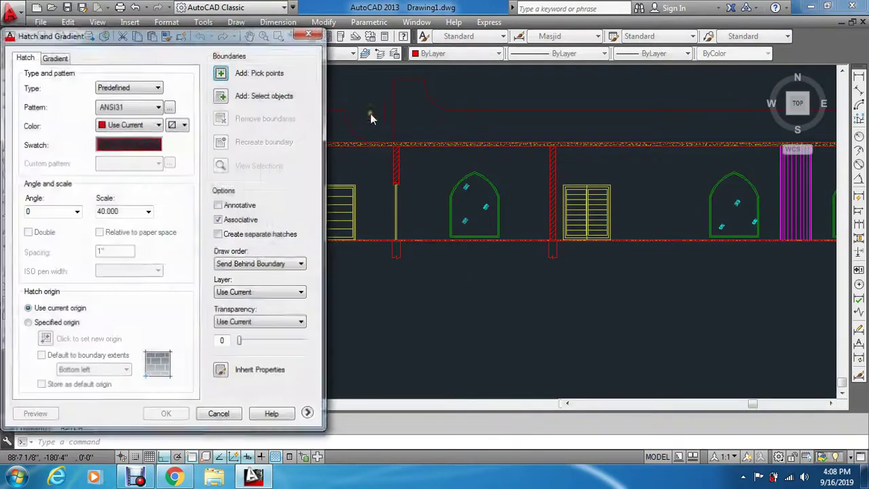
left_click(221, 75)
scroll(333, 261, "up", 3)
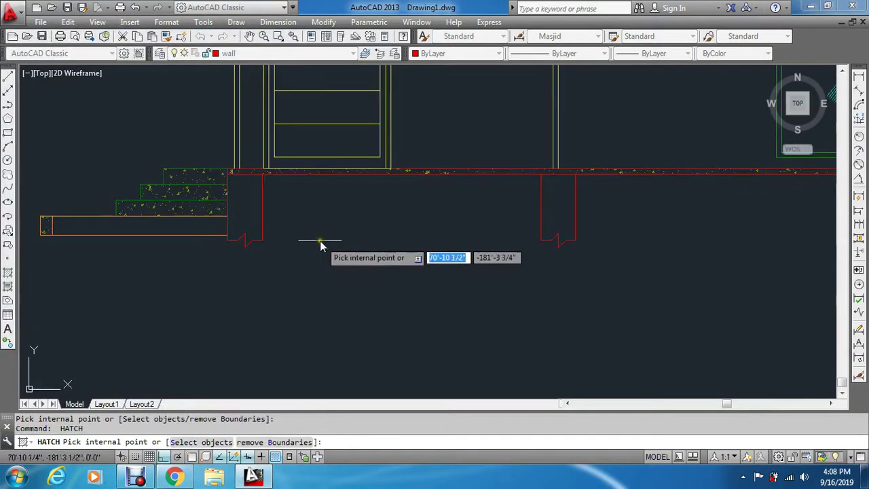
left_click(226, 213)
key("Return")
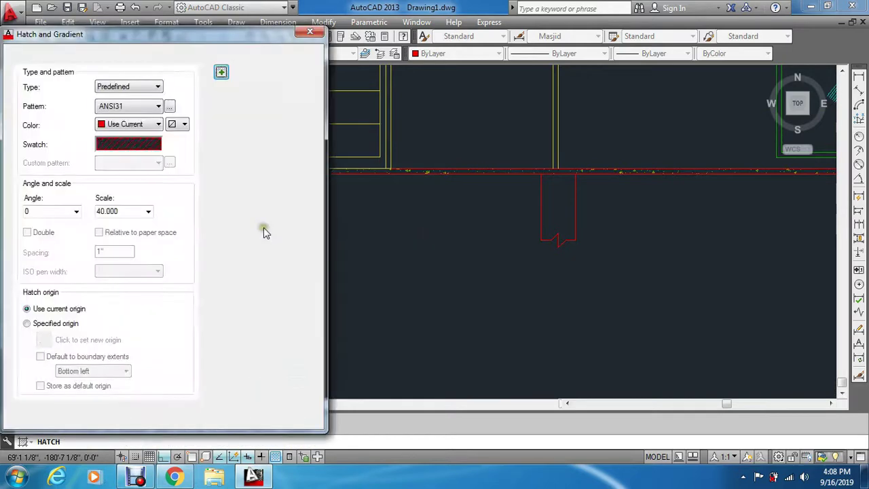
key("Escape")
Step: Hatch the foundations under the two door-side walls, the middle wall and the wide wall with ANSI31 at scale 40
key("Return")
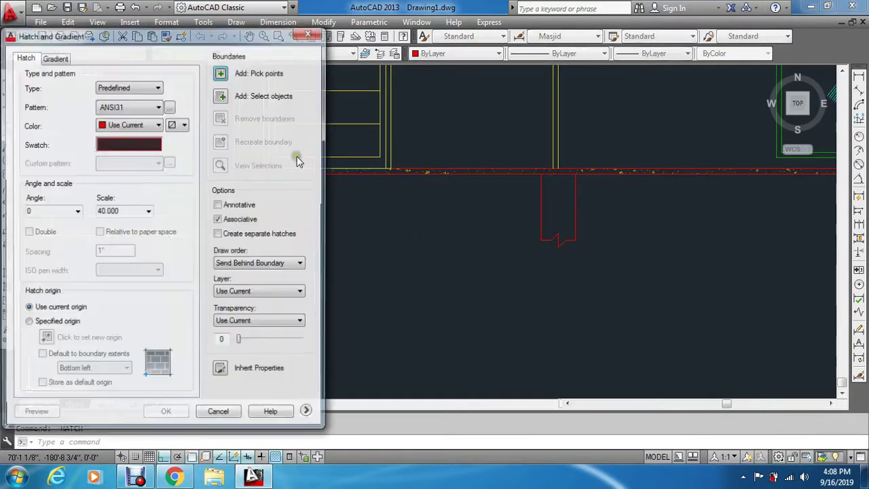
left_click(251, 71)
left_click(249, 211)
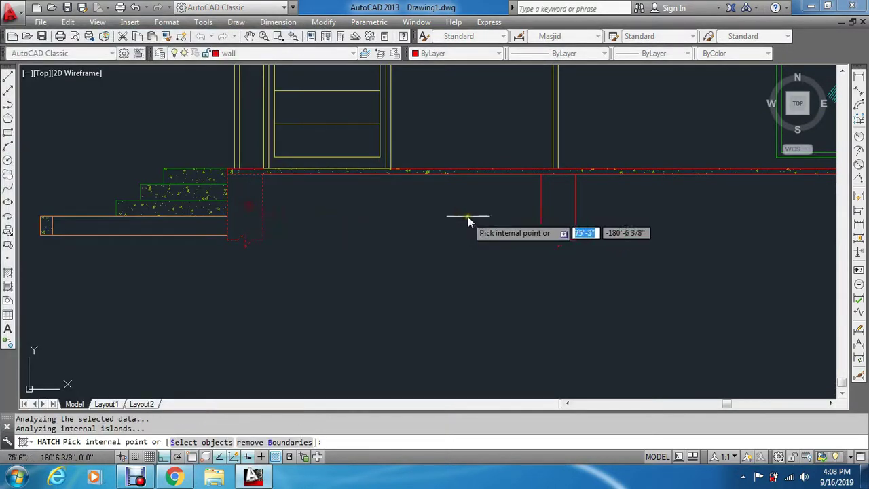
scroll(558, 197, "down", 3)
scroll(798, 221, "up", 4)
scroll(791, 218, "up", 2)
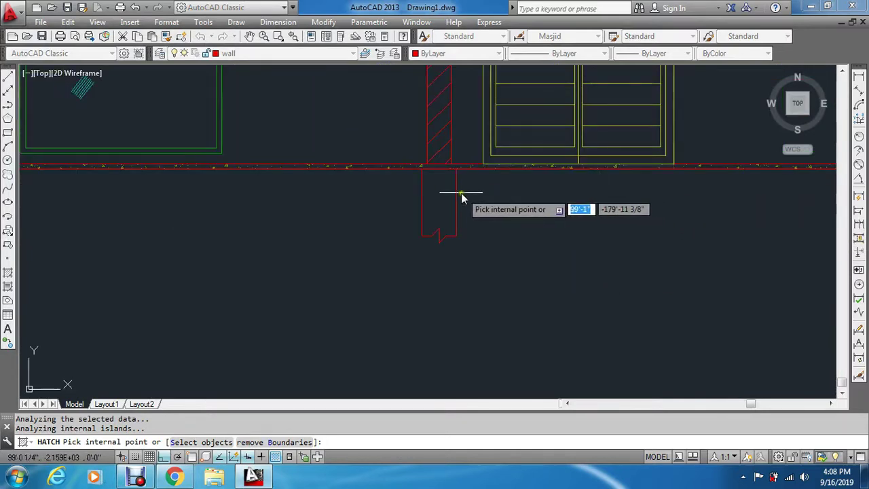
scroll(451, 197, "down", 7)
scroll(786, 173, "up", 3)
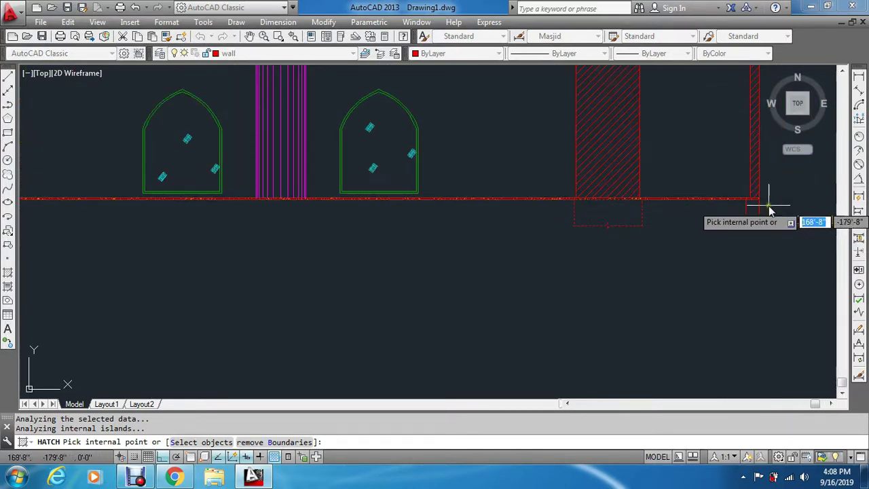
left_click(759, 266)
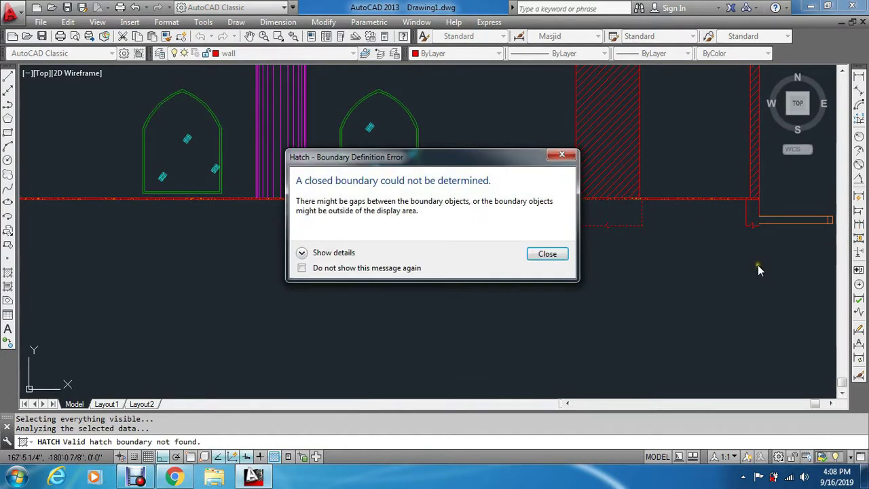
key("Return")
key("Return")
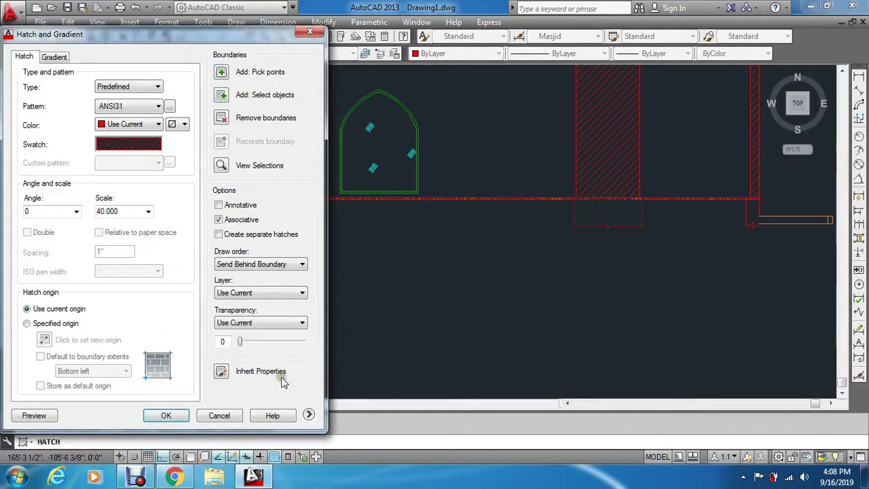
left_click(176, 420)
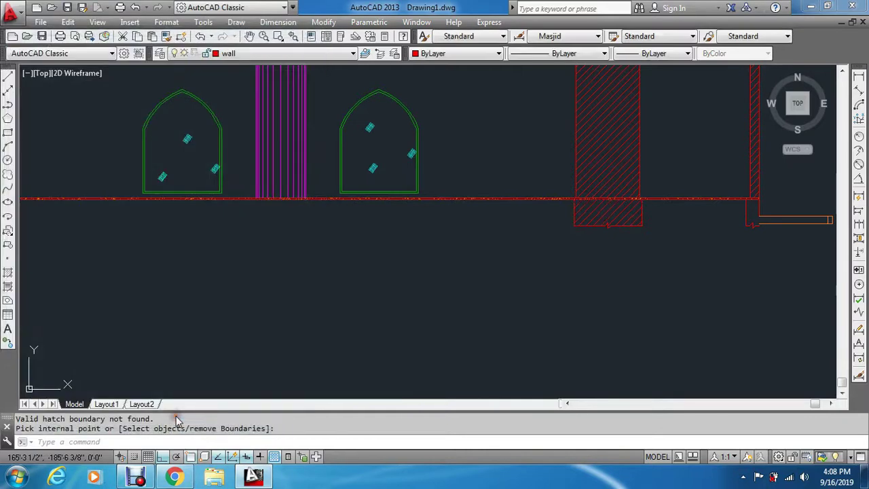
Step: Fillet the far end wall's exterior line with its foundation break line at radius 0 to close the footing outline
scroll(450, 282, "down", 3)
key("Escape")
scroll(605, 285, "up", 3)
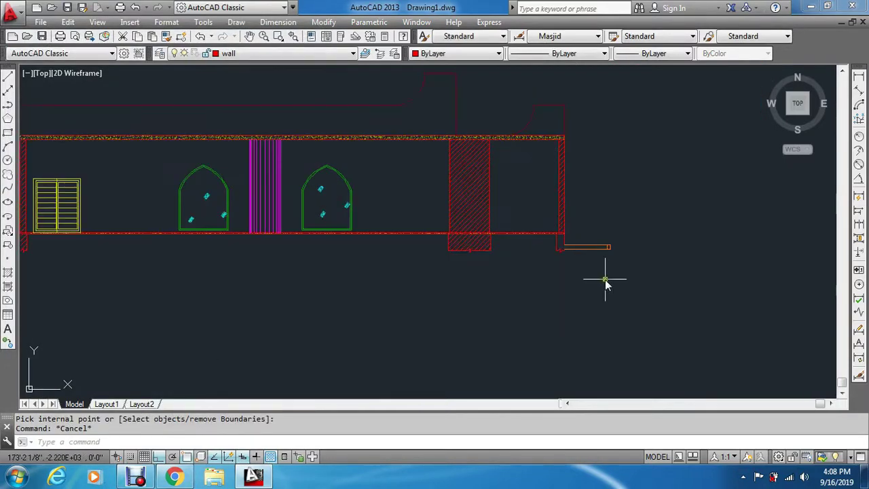
key("Escape")
scroll(547, 248, "up", 4)
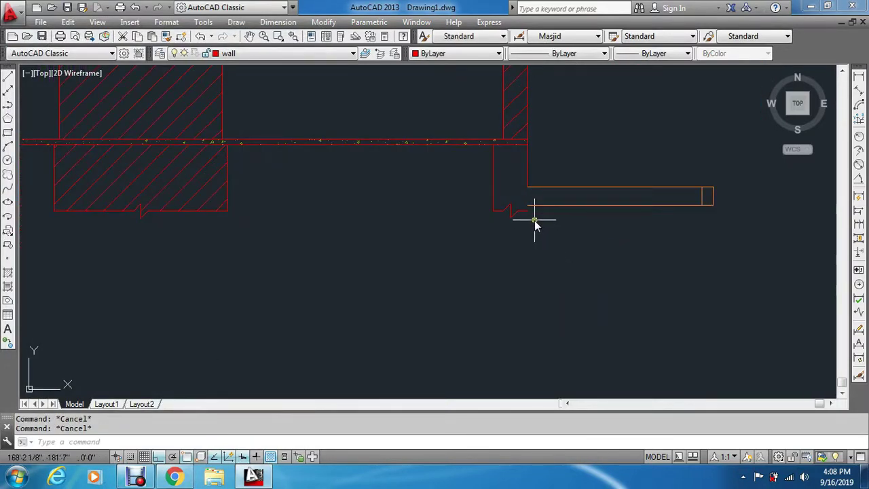
type("f")
key("Return")
left_click(526, 166)
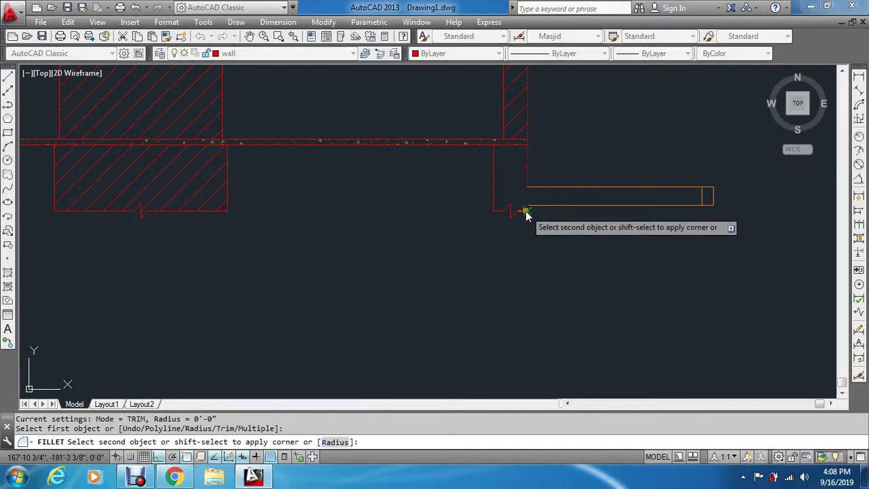
key("Escape")
key("Escape")
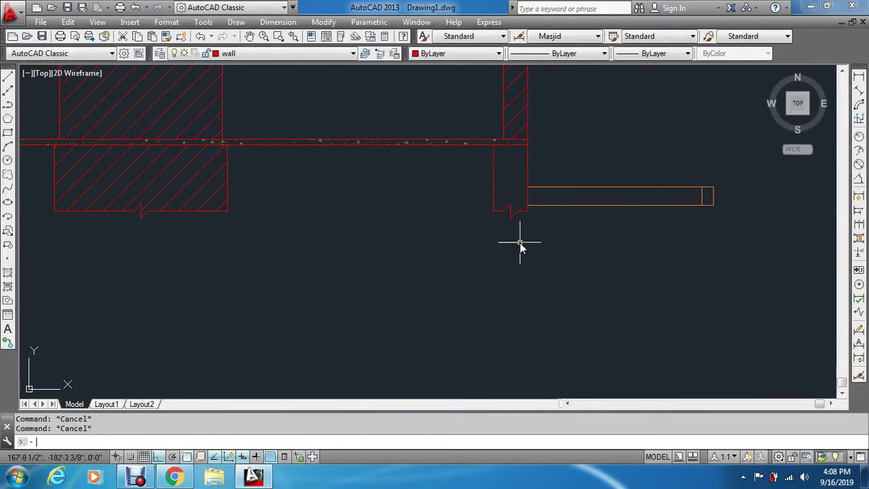
Step: Hatch the far end wall's foundation with ANSI31 at scale 40
type("h")
key("Return")
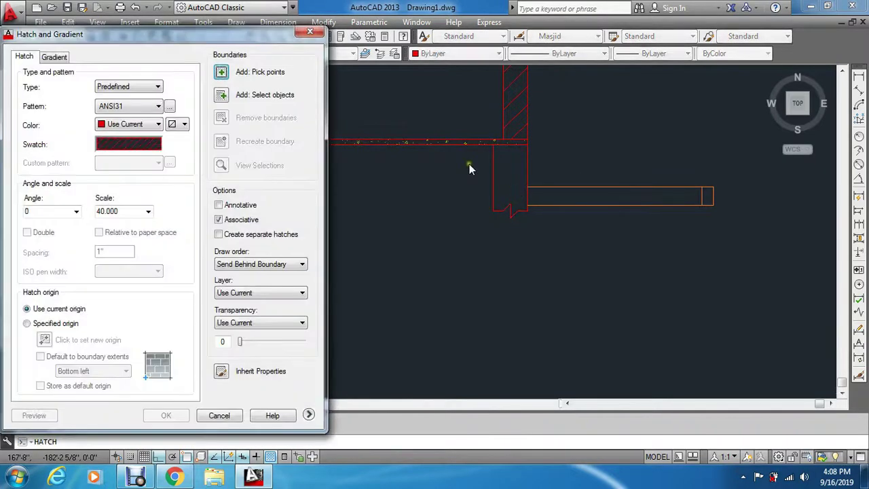
left_click(221, 71)
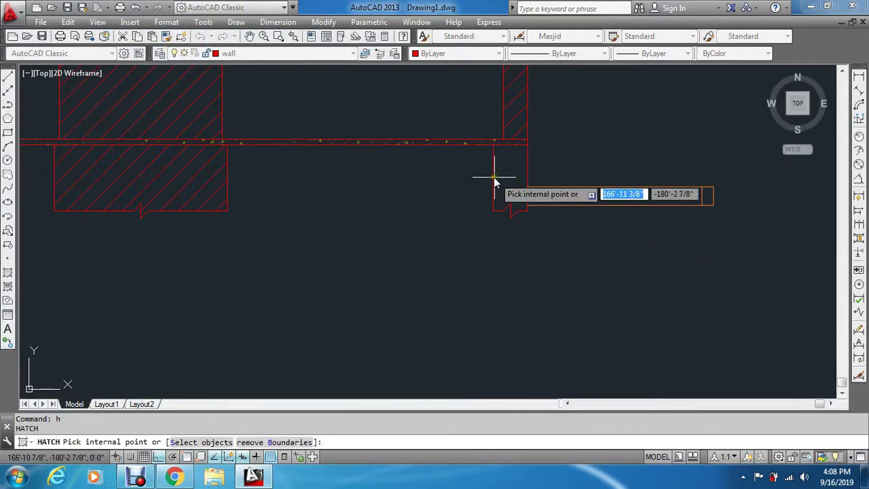
left_click(507, 177)
key("Return")
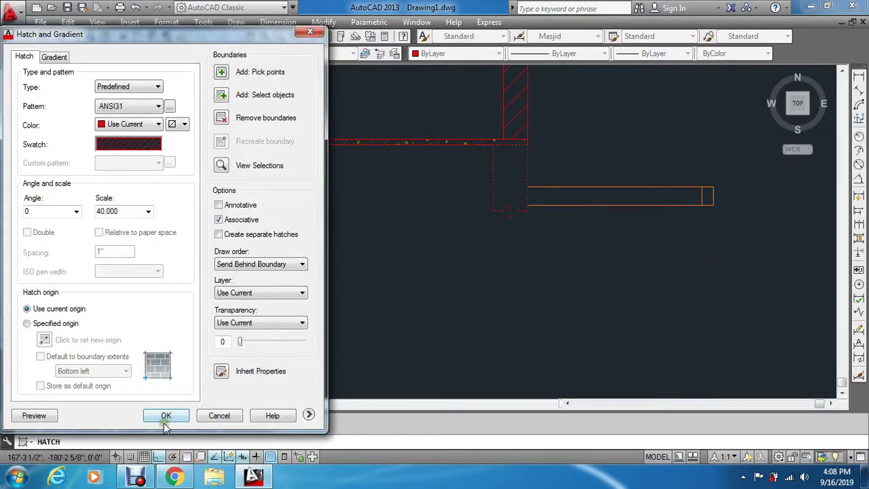
left_click(166, 417)
key("Escape")
scroll(378, 251, "down", 5)
key("Escape")
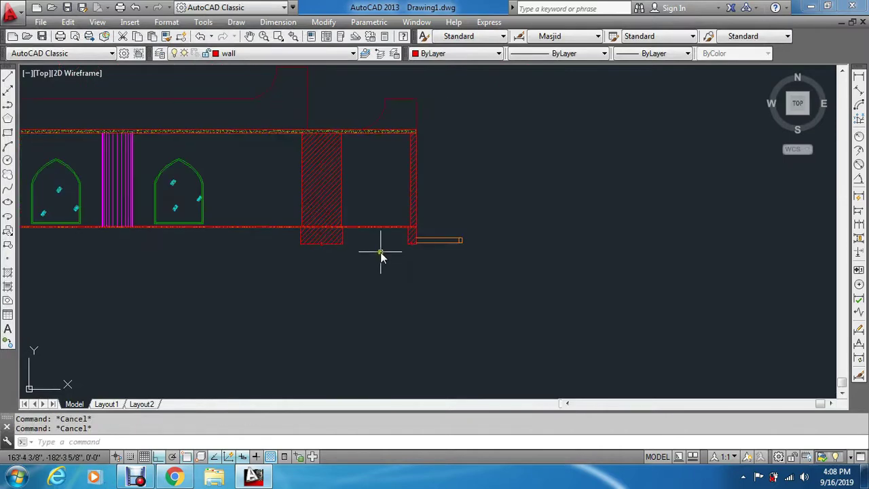
Step: Zoom to a window around the whole side section to review the hatching
type("z")
key("Return")
scroll(292, 235, "down", 3)
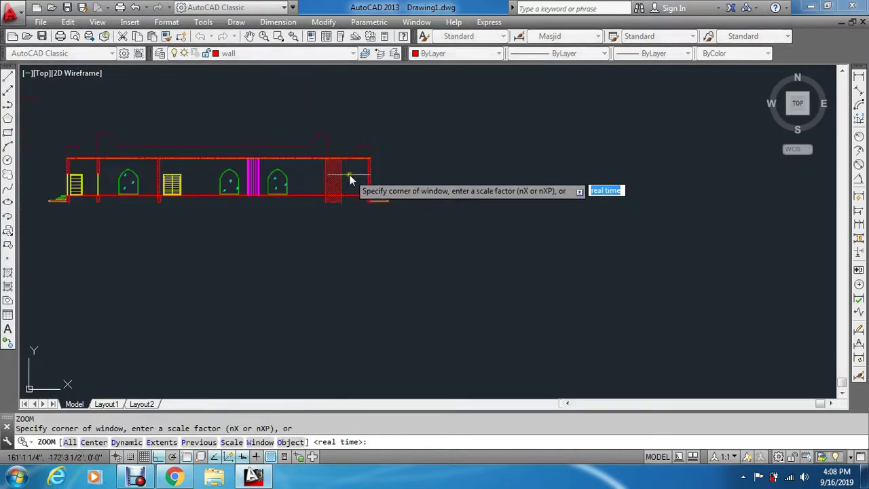
left_click(39, 133)
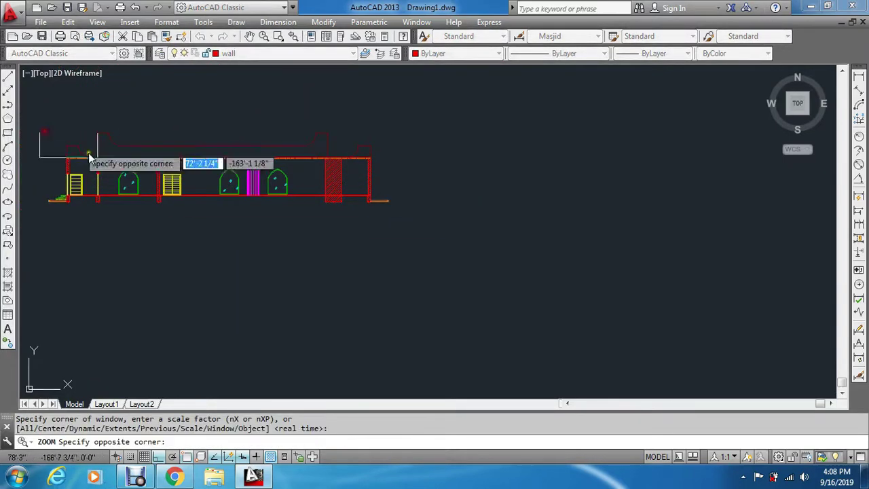
left_click(405, 238)
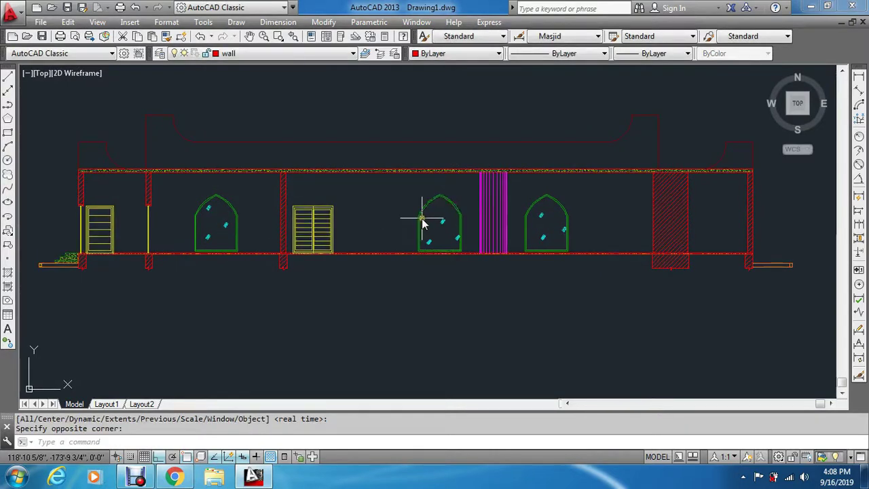